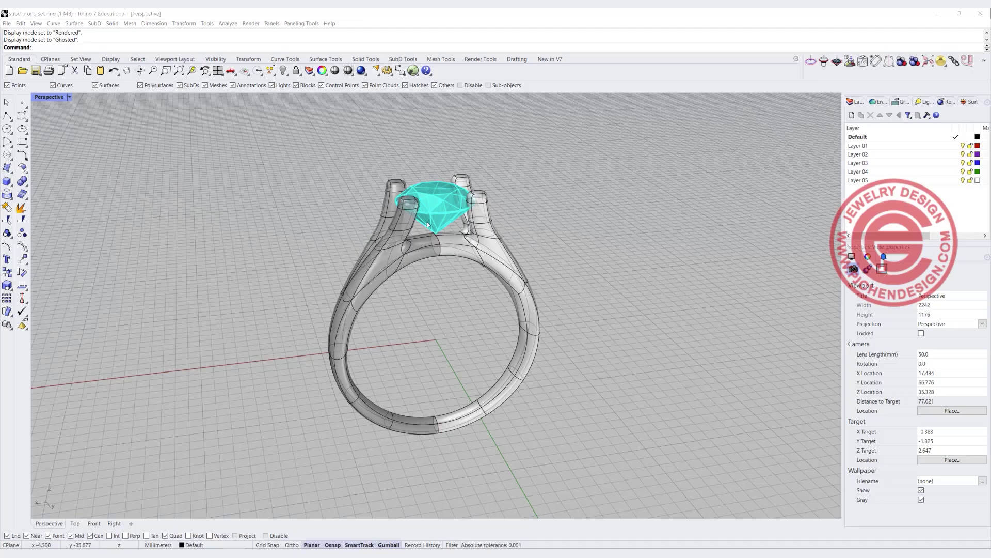
# Examine the finished prong-set ring from several sides, including its prongs, stone and split shoulders
pyautogui.moveTo(428, 225); pyautogui.dragTo(412, 236, button='right')
pyautogui.moveTo(454, 263); pyautogui.dragTo(426, 212, button='right')
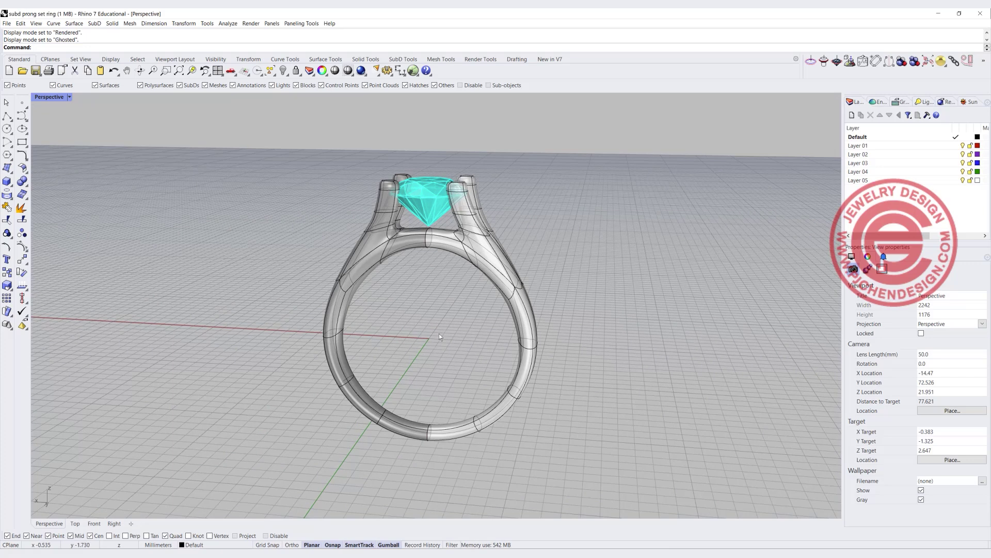
pyautogui.moveTo(416, 277); pyautogui.dragTo(391, 282, button='right')
pyautogui.scroll(4, 402, 242)
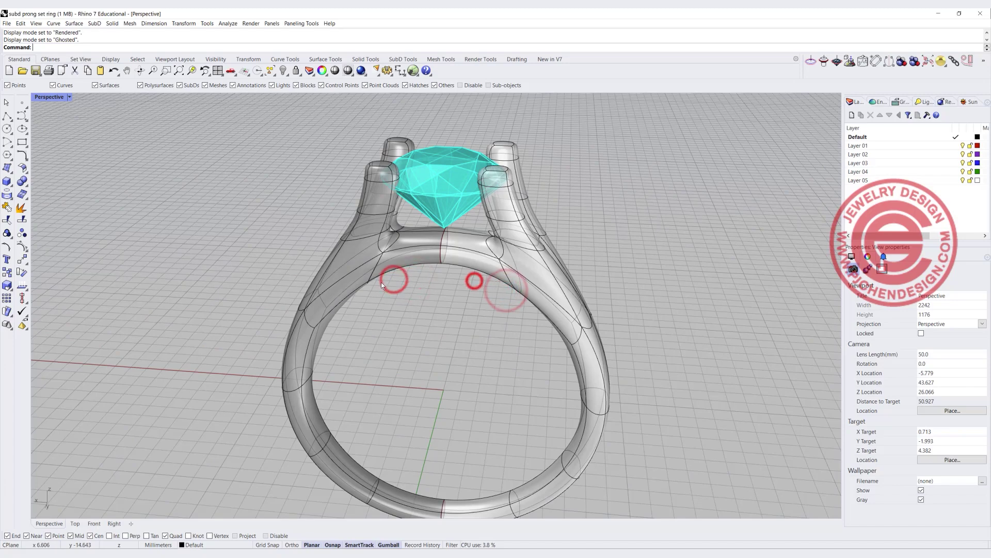
pyautogui.moveTo(465, 278); pyautogui.dragTo(631, 276, button='right')
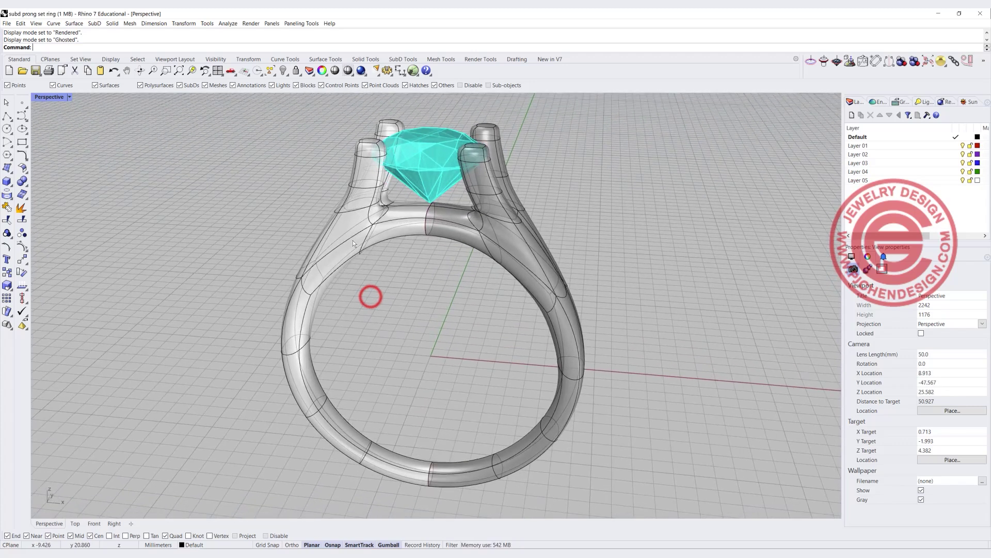
pyautogui.moveTo(545, 295); pyautogui.dragTo(561, 248, button='right')
pyautogui.scroll(4, 532, 196)
pyautogui.keyDown('shift'); pyautogui.moveTo(524, 219); pyautogui.dragTo(414, 211, button='right'); pyautogui.keyUp('shift')
pyautogui.moveTo(569, 262); pyautogui.dragTo(462, 248, button='right')
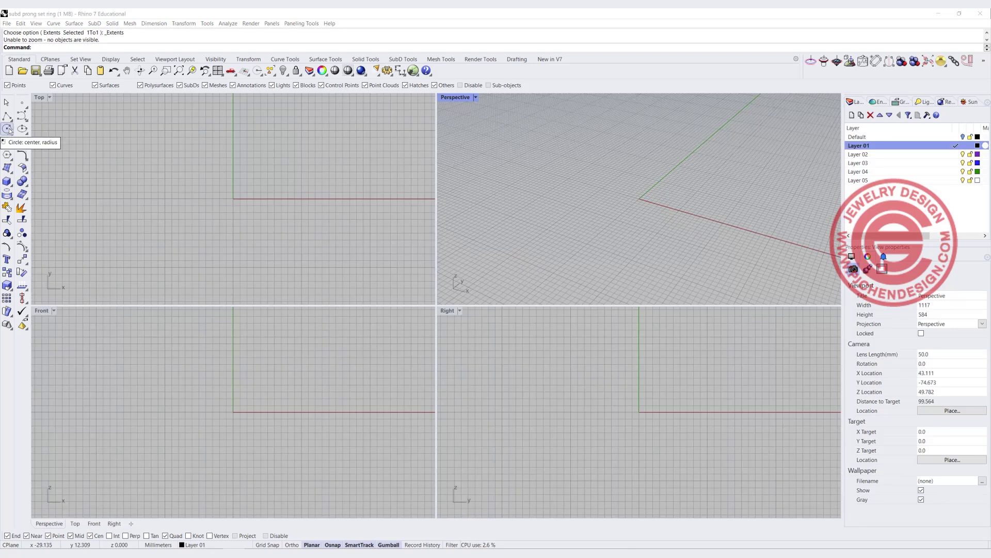
# Draw a circle with an 8 mm radius centred on the origin in the Front view
pyautogui.click(8, 129)
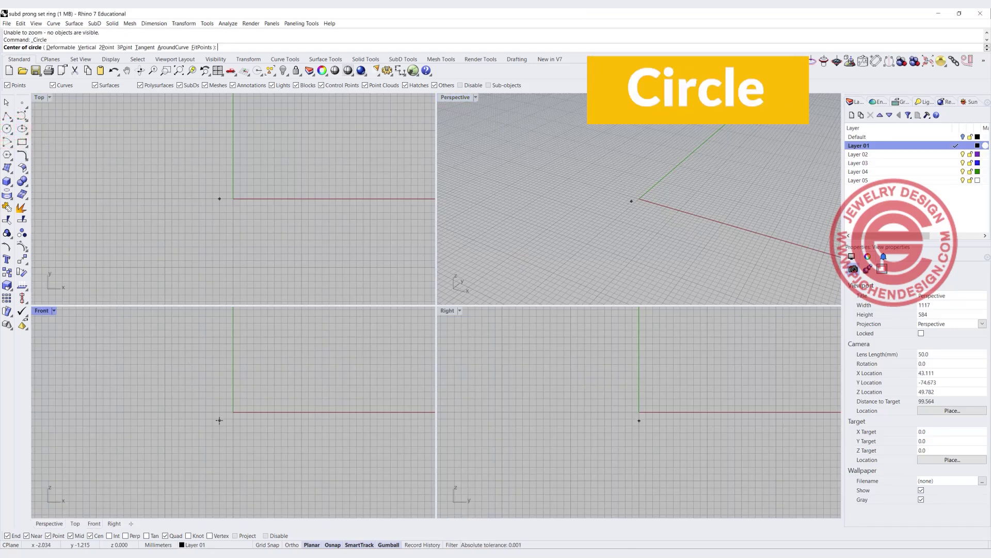
pyautogui.click(233, 412)
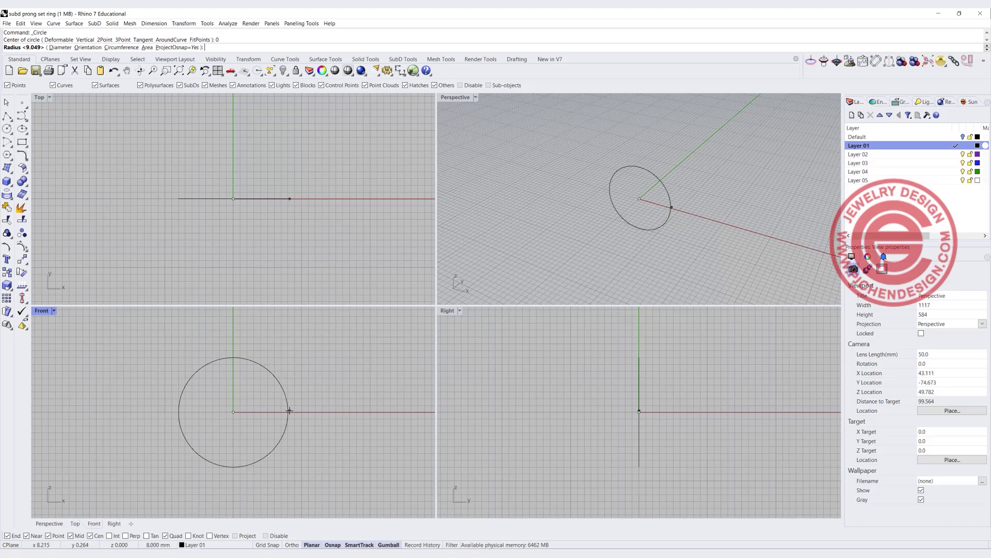
pyautogui.press('Return')
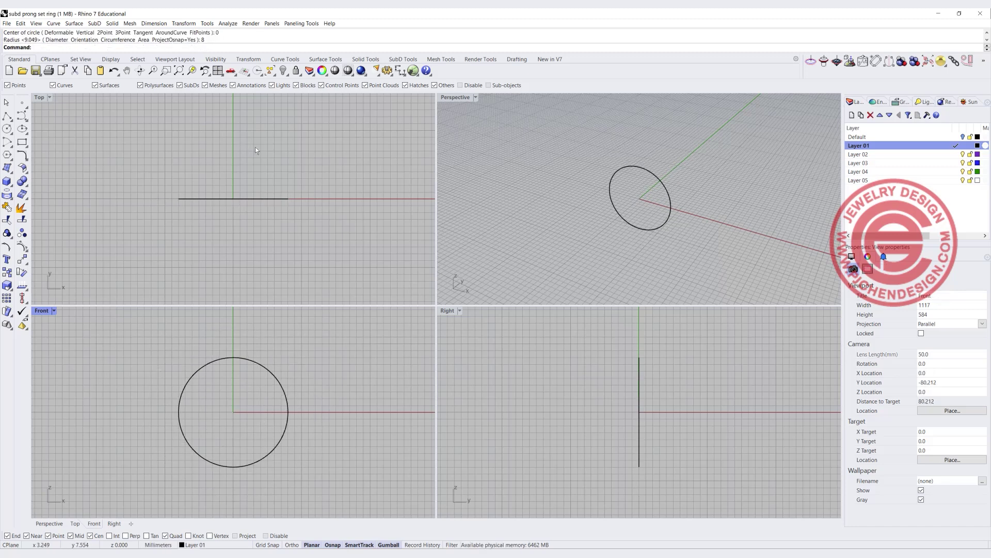
# Draw a conic-cornered rounded rectangle about 2 by 2.5 mm at the circle's edge in the Top view and centre it on the X axis
pyautogui.scroll(4, 237, 200)
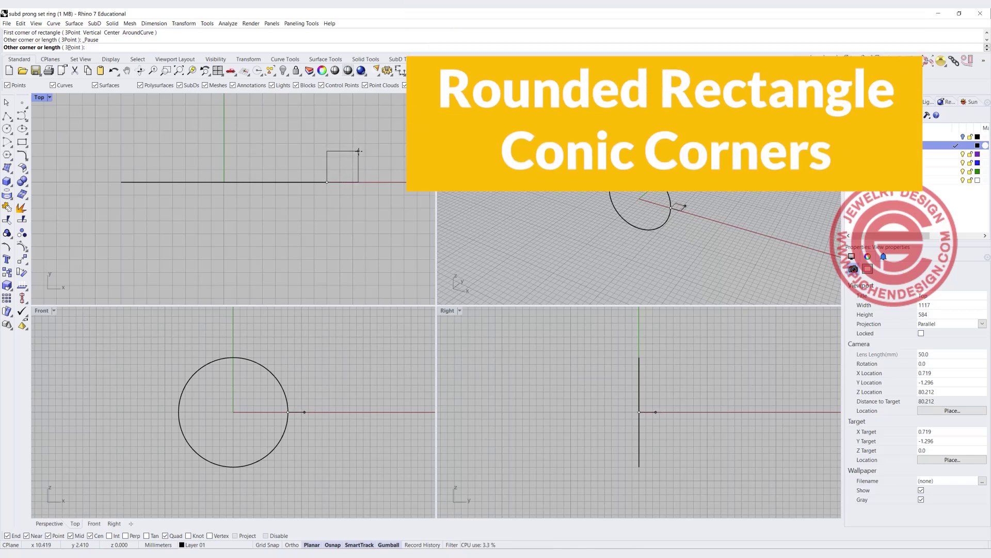
pyautogui.click(355, 150)
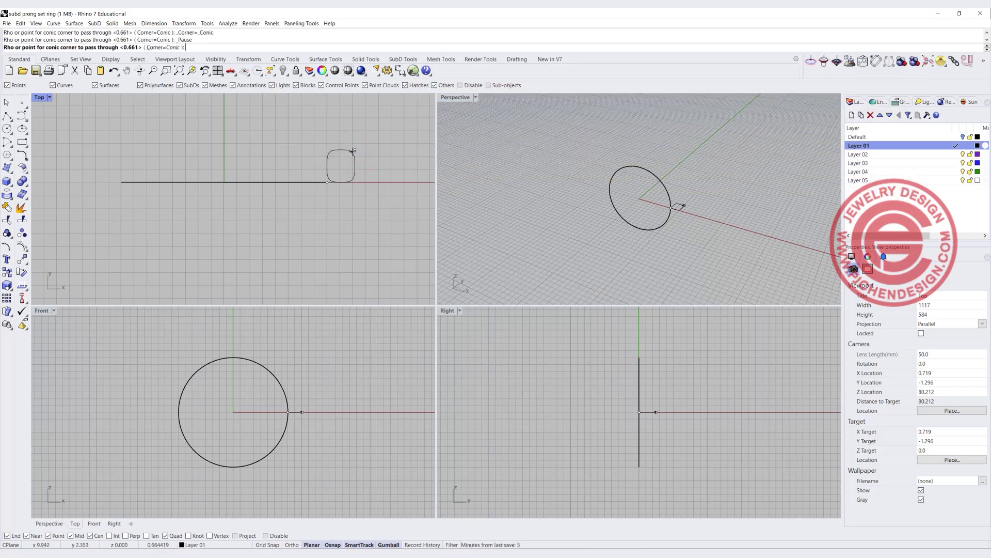
pyautogui.click(353, 152)
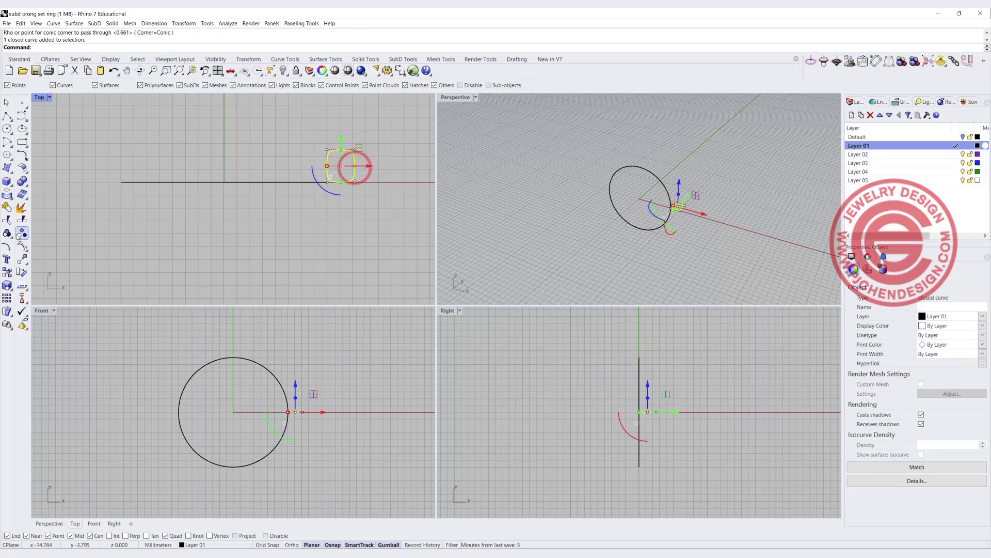
pyautogui.click(22, 258)
pyautogui.click(327, 166)
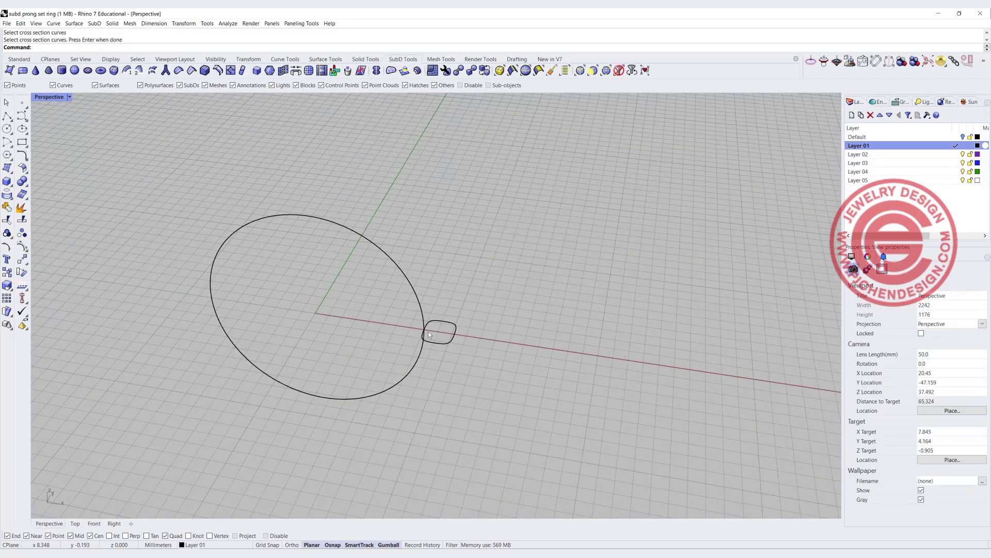
pyautogui.scroll(5, 429, 332)
pyautogui.moveTo(444, 284); pyautogui.dragTo(413, 196, button='right')
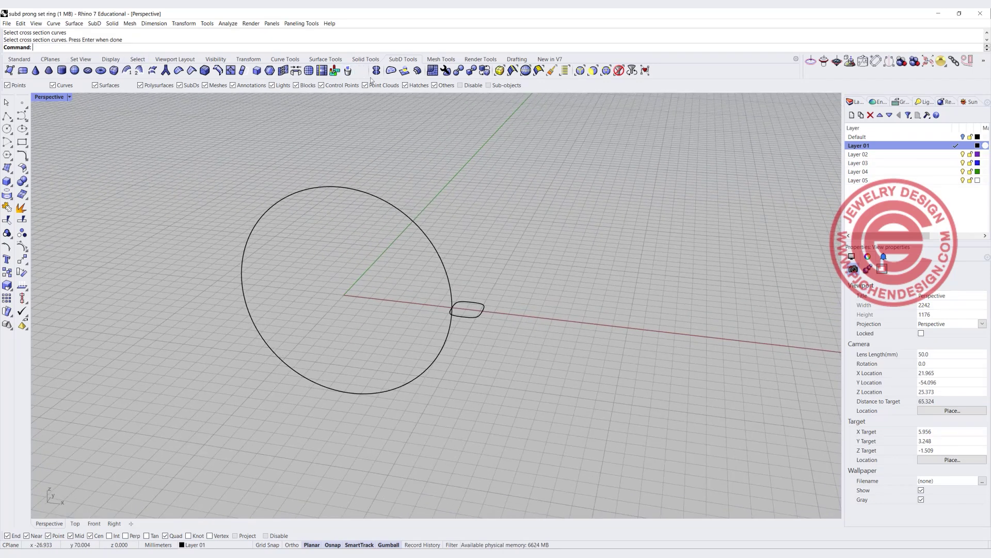
pyautogui.click(11, 60)
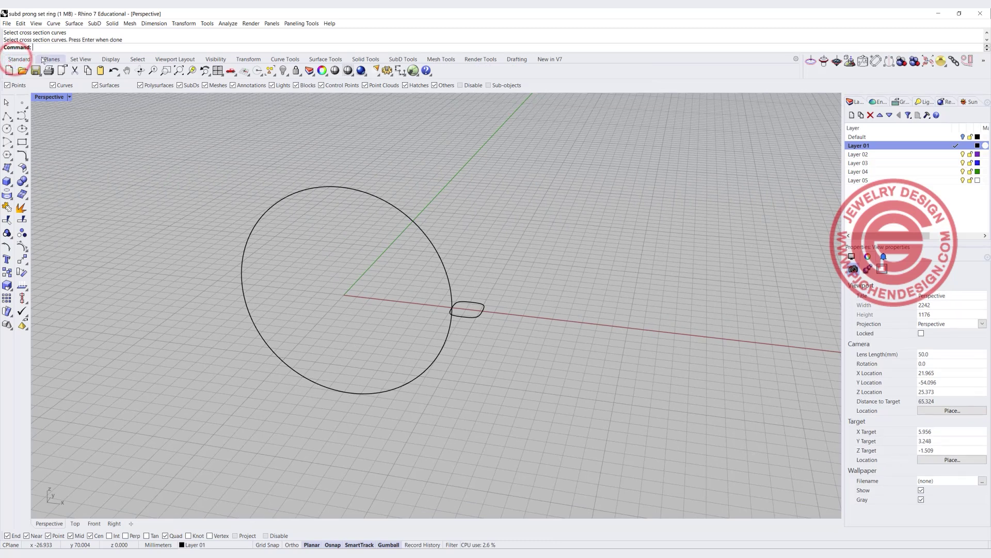
pyautogui.click(408, 60)
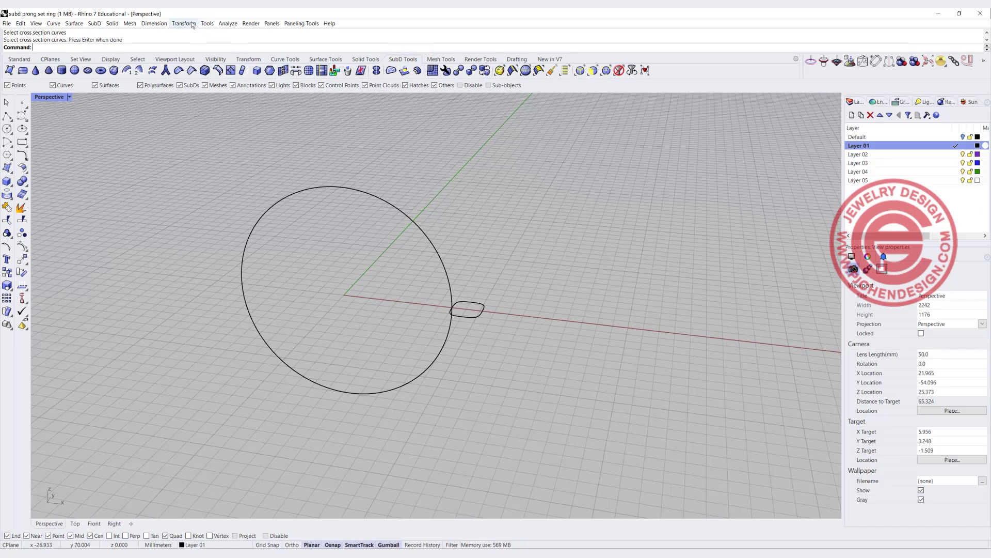
pyautogui.click(93, 23)
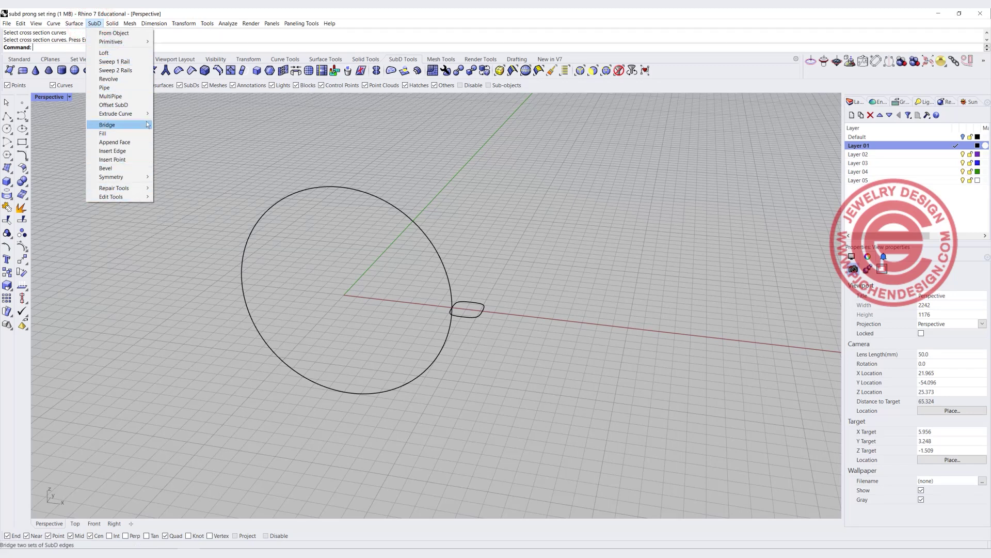
pyautogui.click(259, 149)
pyautogui.moveTo(464, 281)
pyautogui.mouseDown(button='right')
pyautogui.moveTo(472, 294)
pyautogui.moveTo(463, 305)
pyautogui.mouseUp(button='right')
pyautogui.scroll(2, 464, 305)
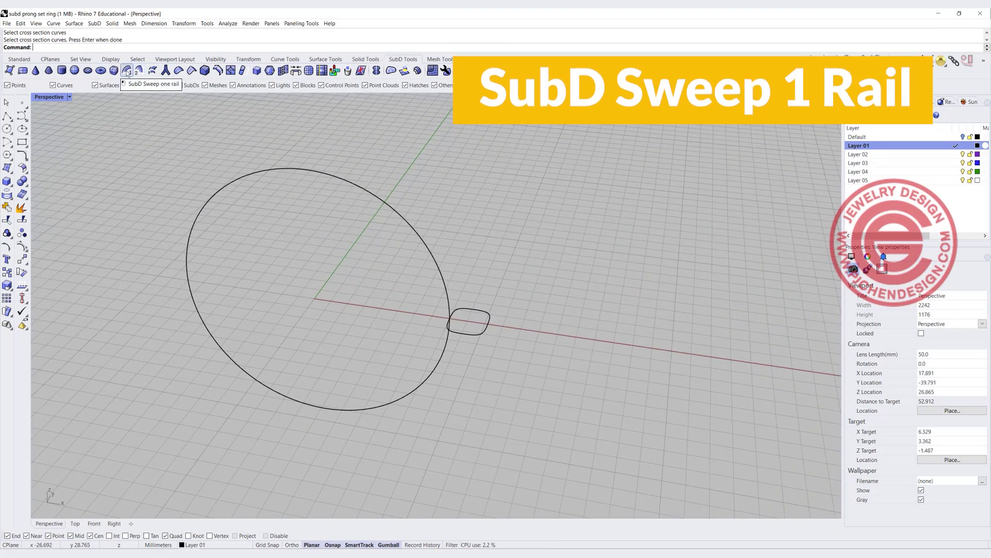
# Preview a SubD Sweep 1 Rail with the circle as rail and the rounded rectangle as cross section
pyautogui.click(127, 72)
pyautogui.click(447, 302)
pyautogui.click(467, 334)
pyautogui.press('Return')
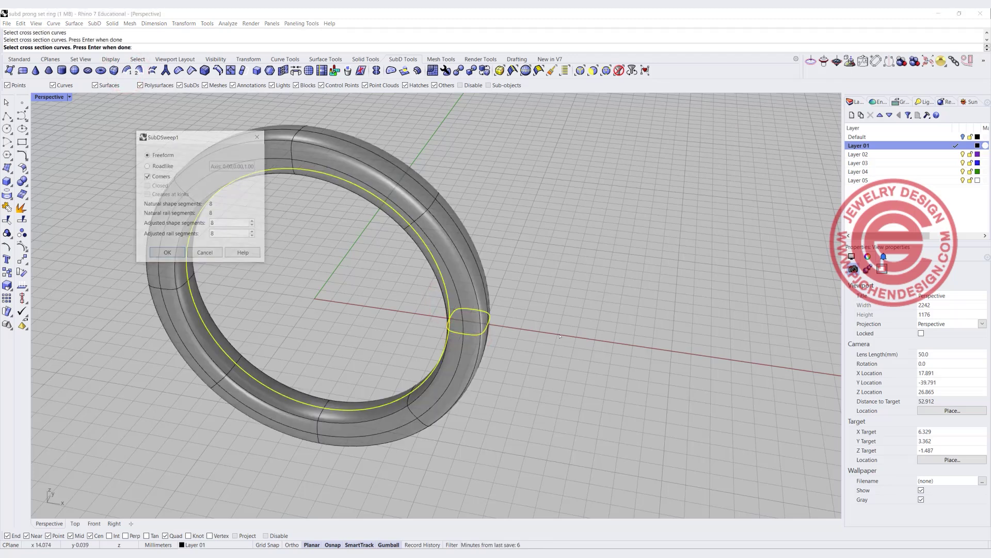
pyautogui.moveTo(215, 138); pyautogui.dragTo(621, 143)
pyautogui.moveTo(541, 377); pyautogui.dragTo(567, 360, button='right')
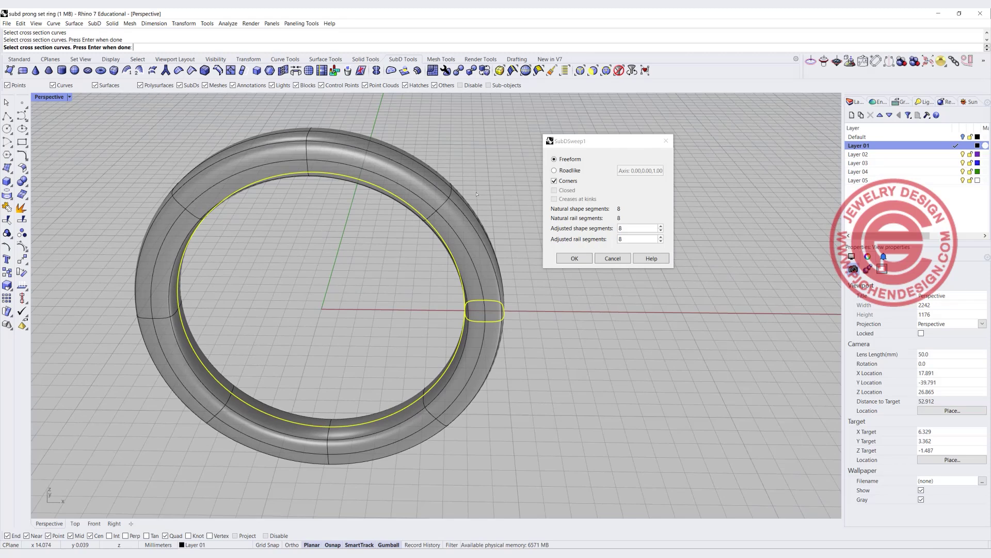
# Set the adjusted rail segments to 12 and create the swept ring band
pyautogui.doubleClick(621, 238)
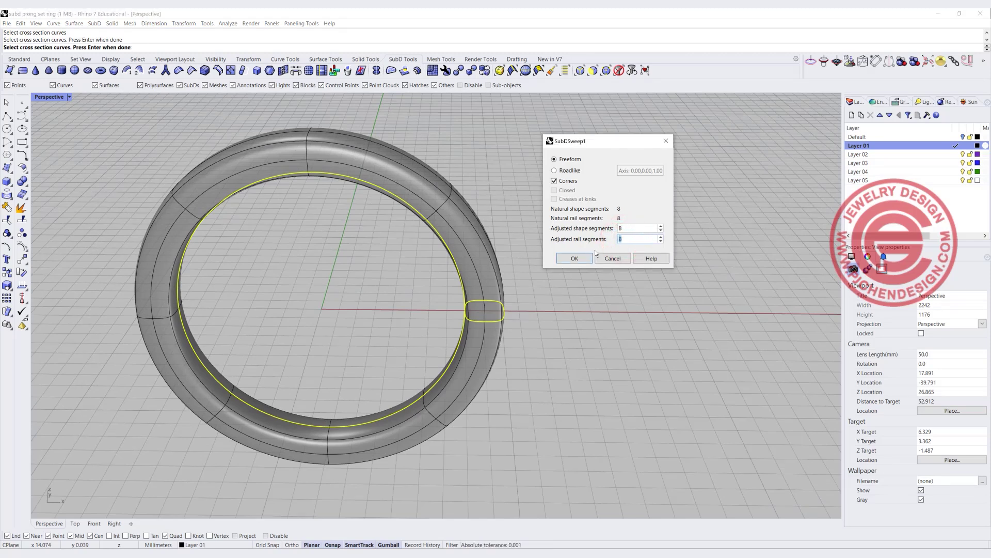
pyautogui.write('12')
pyautogui.scroll(-4, 434, 161)
pyautogui.moveTo(442, 243); pyautogui.dragTo(377, 233, button='right')
pyautogui.scroll(4, 377, 233)
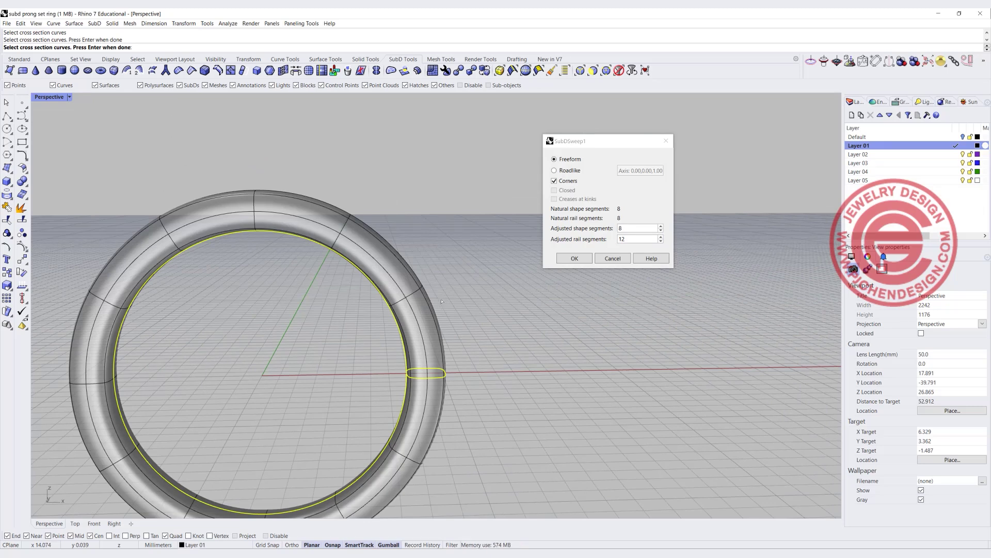
pyautogui.moveTo(448, 292); pyautogui.dragTo(371, 281, button='right')
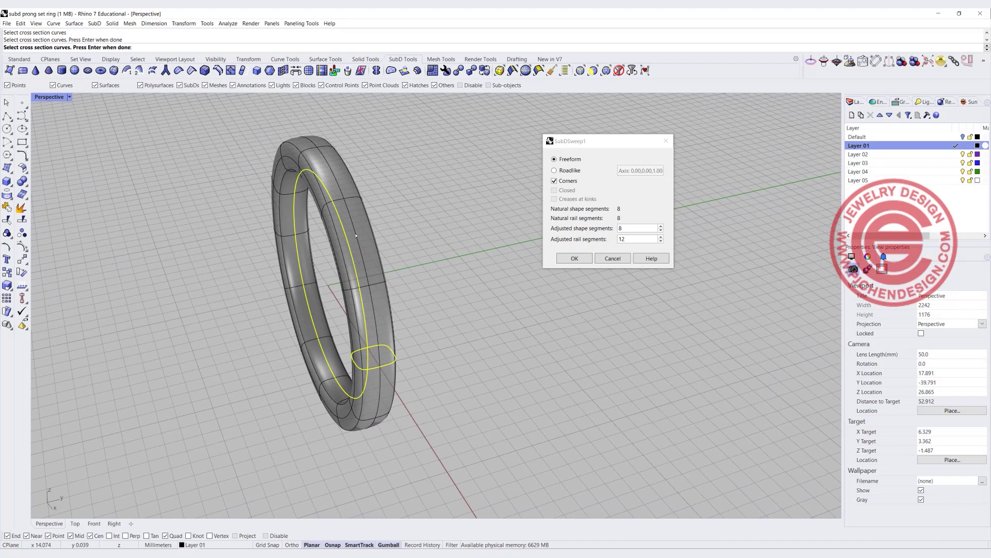
pyautogui.moveTo(364, 235); pyautogui.dragTo(650, 235, button='right')
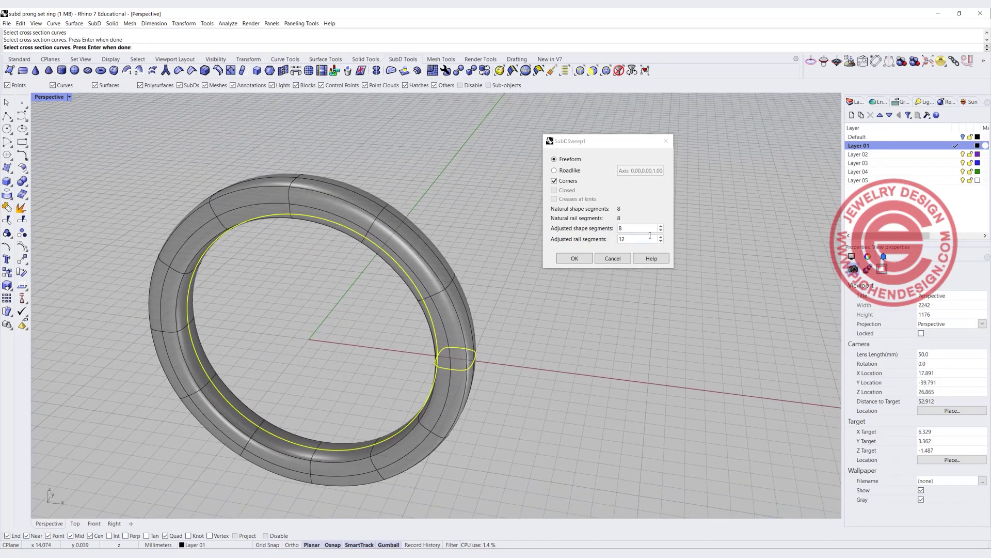
pyautogui.click(573, 258)
# Add a 5 mm diameter brilliant stone at the ring's centre and move it straight up to just above the band
pyautogui.click(393, 224)
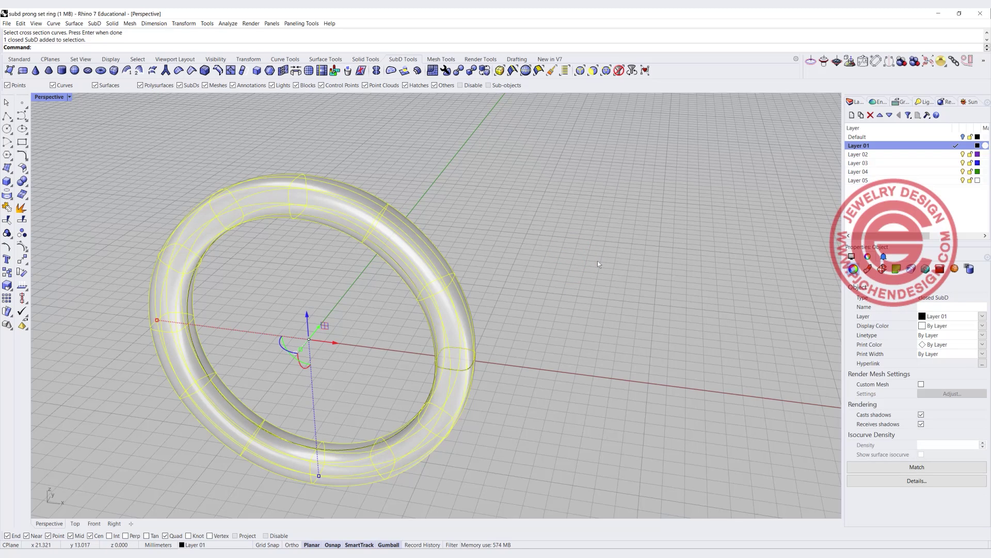
pyautogui.click(511, 247)
pyautogui.moveTo(456, 246); pyautogui.dragTo(109, 124, button='right')
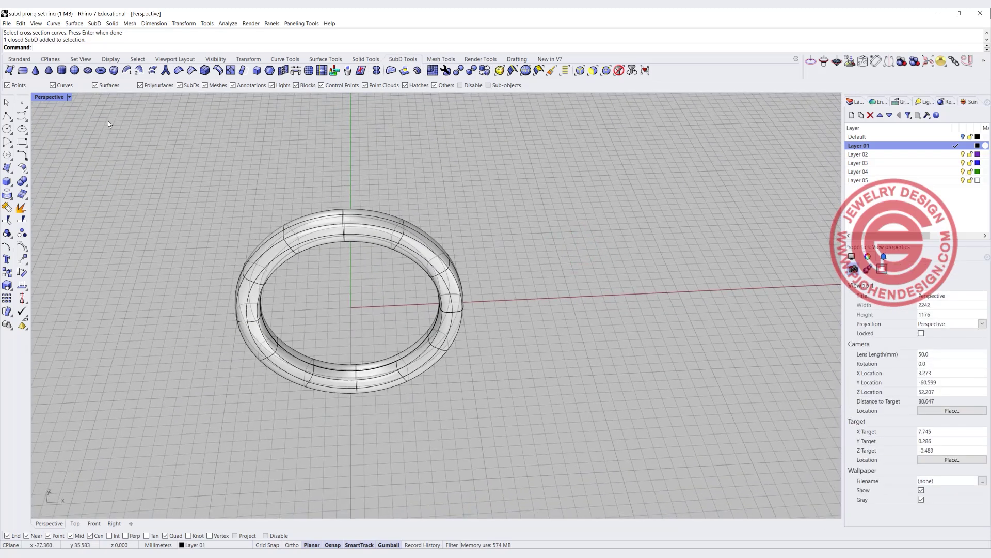
pyautogui.doubleClick(48, 97)
pyautogui.scroll(-3, 580, 212)
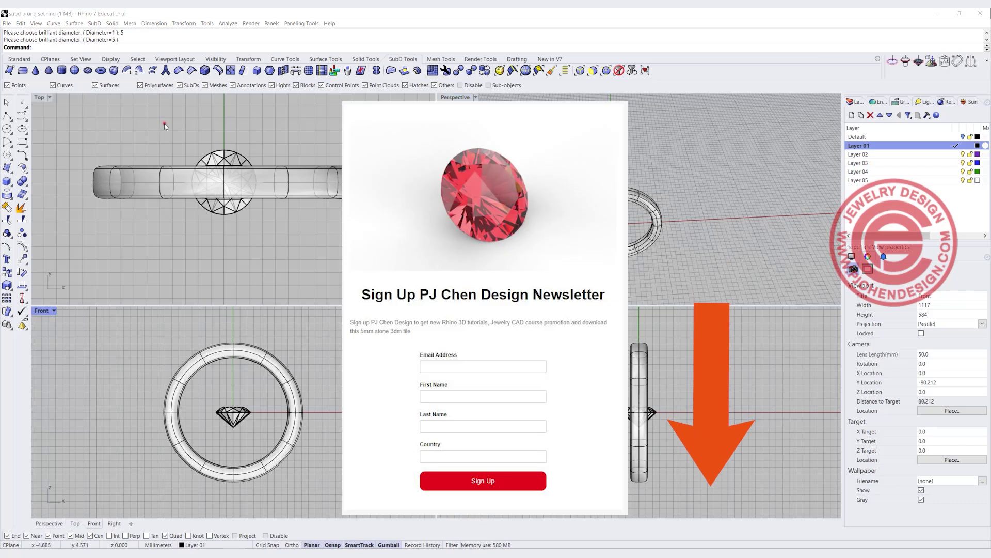
pyautogui.moveTo(164, 123); pyautogui.dragTo(297, 246)
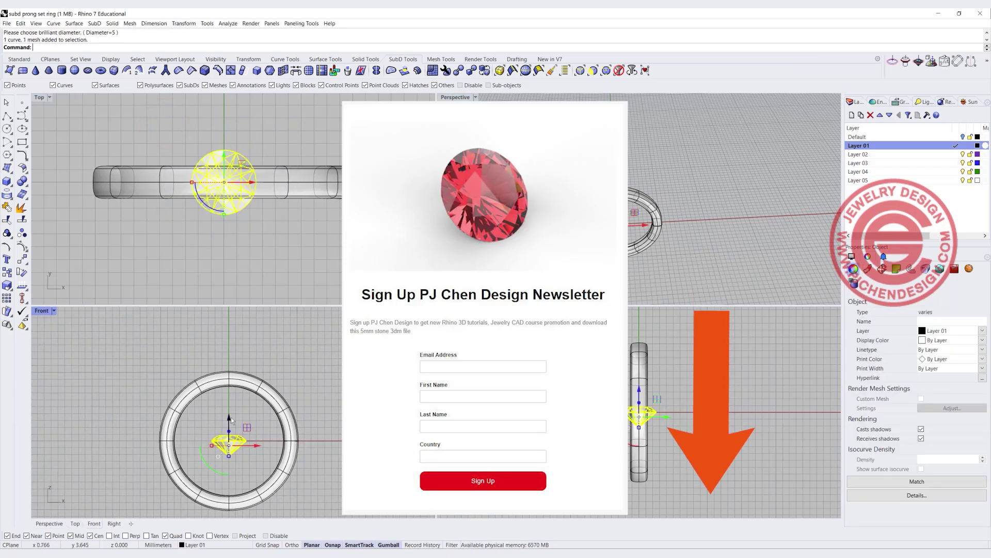
pyautogui.moveTo(233, 392); pyautogui.dragTo(238, 334)
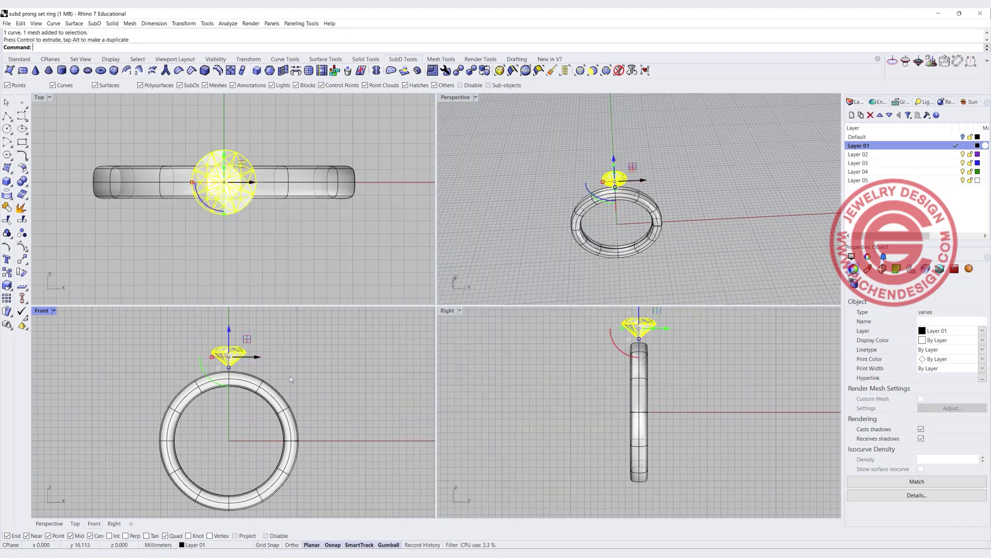
pyautogui.click(323, 392)
# Examine the stone's size and its position above the ring band in the Perspective view
pyautogui.doubleClick(462, 97)
pyautogui.scroll(-4, 444, 216)
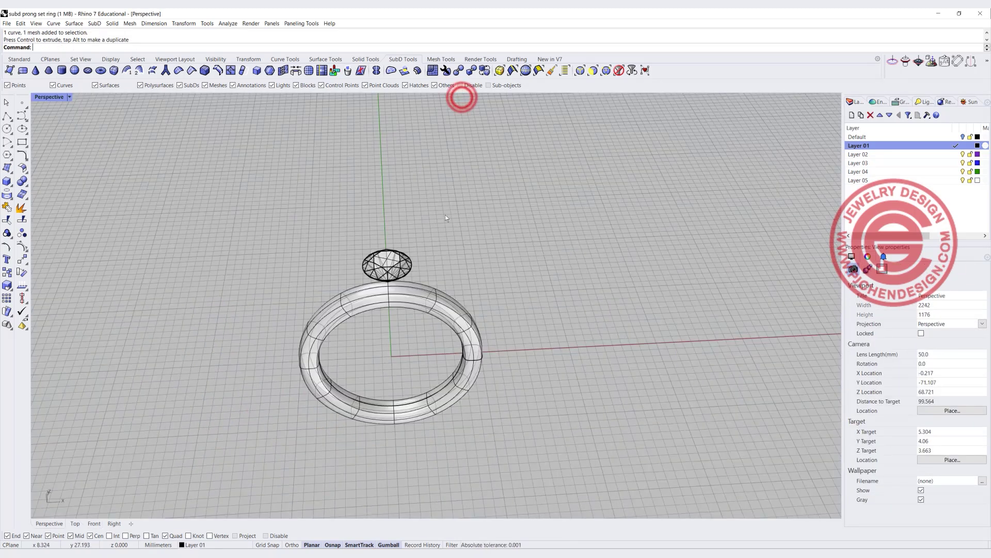
pyautogui.moveTo(470, 271); pyautogui.dragTo(440, 230, button='right')
pyautogui.scroll(5, 440, 230)
pyautogui.scroll(6, 404, 261)
pyautogui.moveTo(404, 262); pyautogui.dragTo(439, 253, button='right')
pyautogui.scroll(-2, 434, 256)
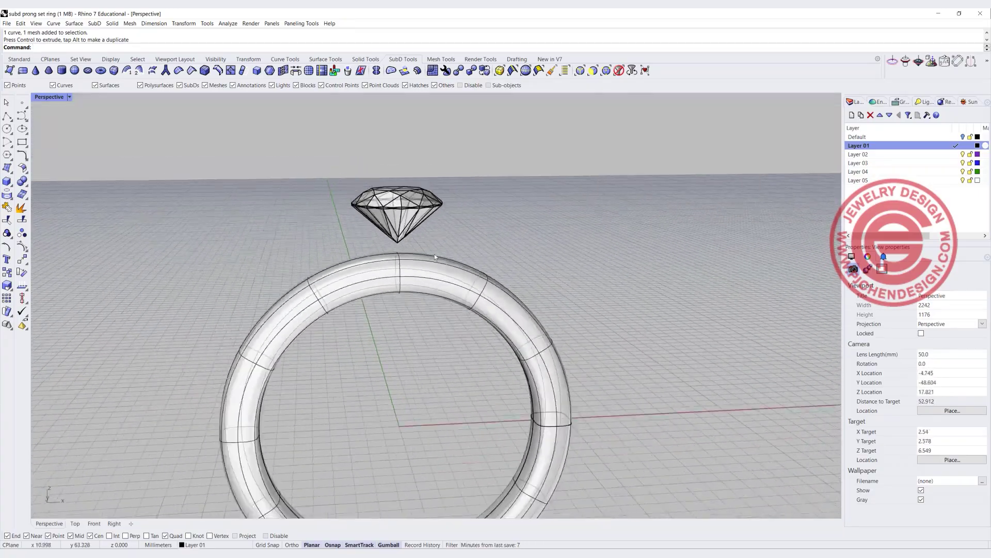
# Scale the stone up uniformly and raise it so its point rests on top of the band
pyautogui.doubleClick(47, 98)
pyautogui.moveTo(161, 132); pyautogui.dragTo(282, 249)
pyautogui.keyDown('shift'); pyautogui.moveTo(194, 182); pyautogui.dragTo(174, 181); pyautogui.keyUp('shift')
pyautogui.click(317, 374)
pyautogui.moveTo(279, 366); pyautogui.dragTo(274, 391, button='right')
pyautogui.moveTo(272, 381); pyautogui.dragTo(226, 351)
pyautogui.click(315, 380)
pyautogui.moveTo(625, 162); pyautogui.dragTo(575, 196, button='right')
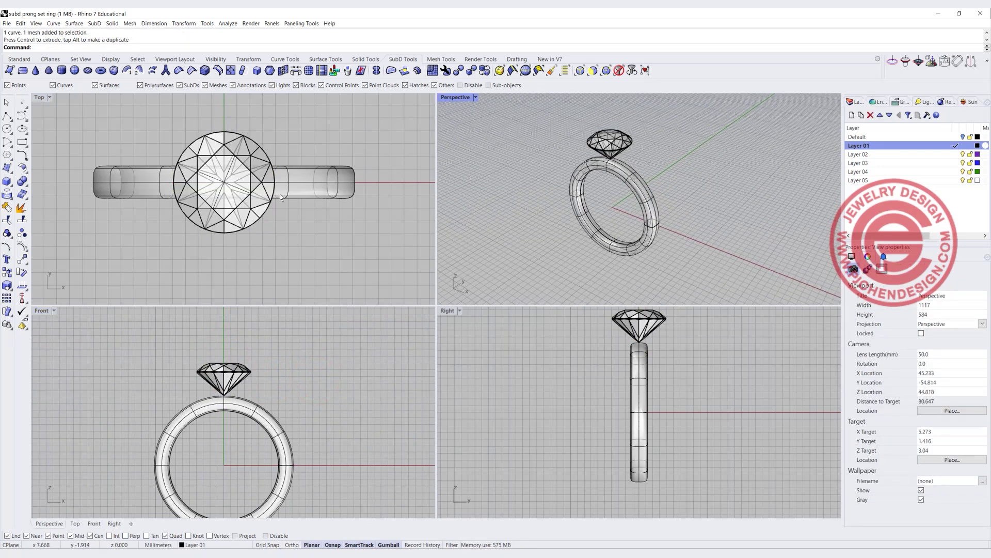
# Draw a prong circle of about 1 mm radius at the stone's front-right edge in the Top view and shift it slightly outward
pyautogui.click(7, 129)
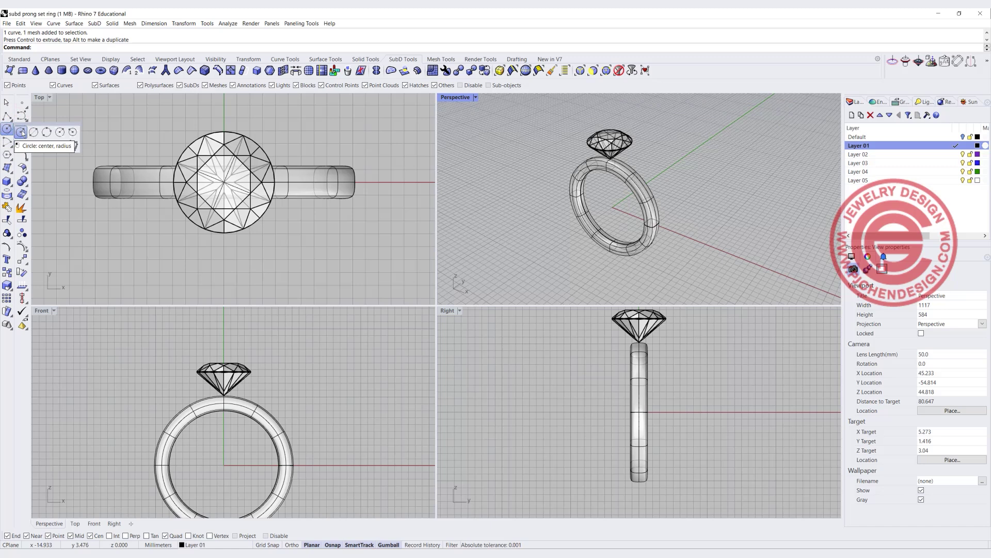
pyautogui.click(22, 132)
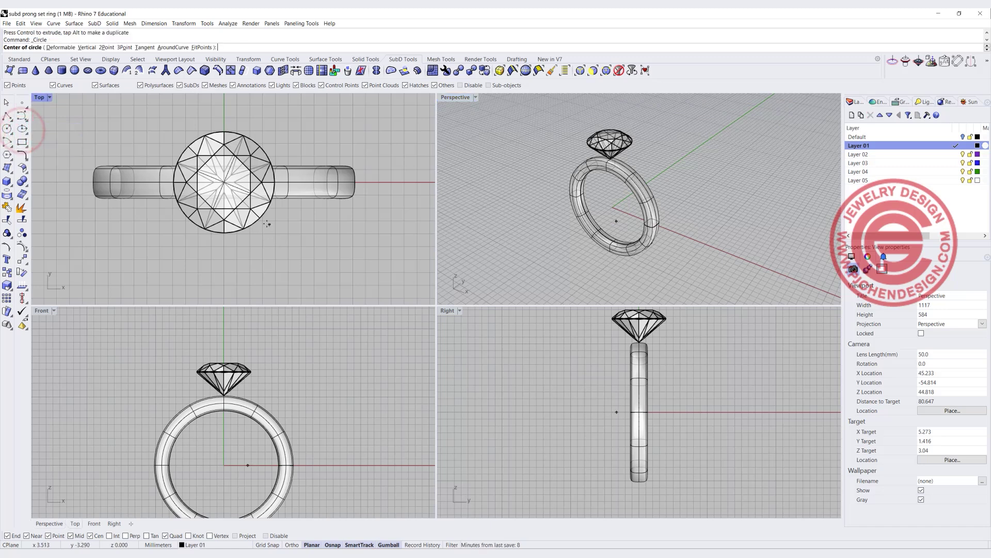
pyautogui.click(261, 218)
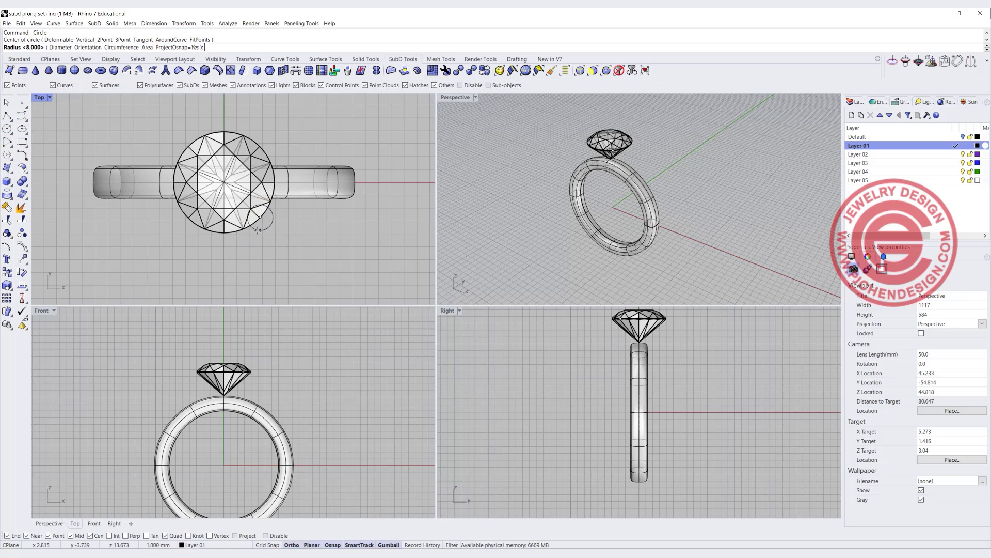
pyautogui.click(260, 227)
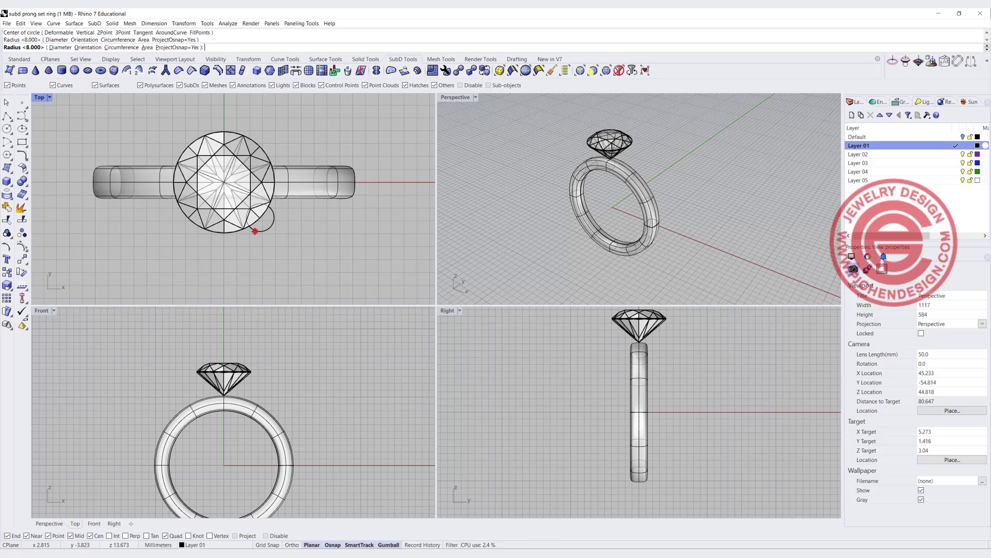
pyautogui.click(268, 224)
pyautogui.moveTo(275, 200); pyautogui.dragTo(287, 212)
pyautogui.click(338, 257)
pyautogui.click(280, 227)
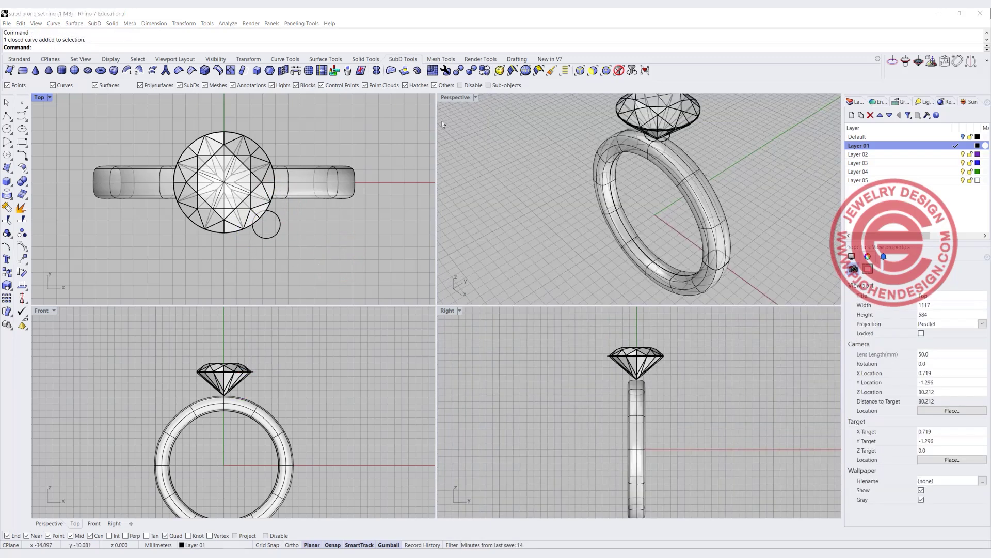
# Extrude the prong circle straight up into a short open SubD cylinder beside the stone in the enlarged Perspective view
pyautogui.doubleClick(444, 97)
pyautogui.moveTo(444, 98); pyautogui.dragTo(450, 200, button='right')
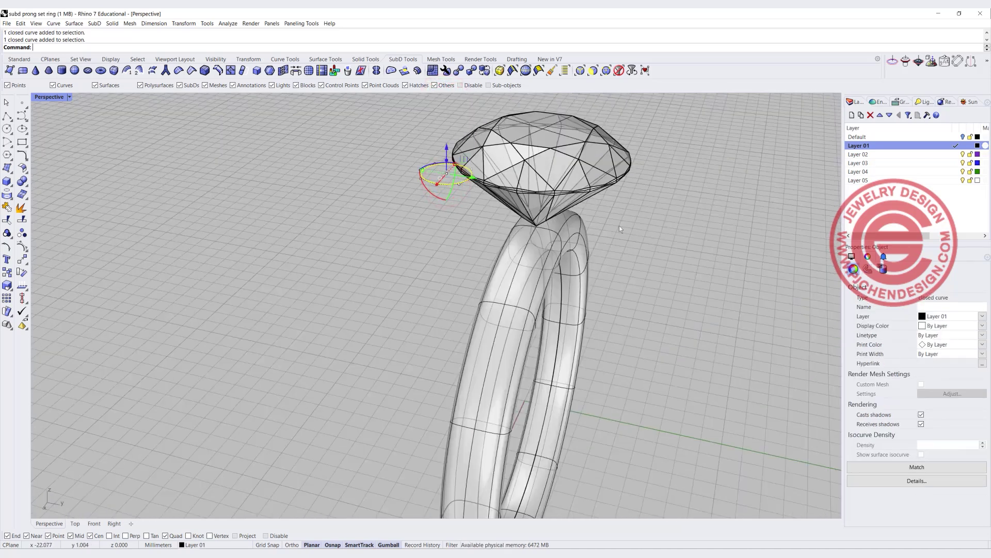
pyautogui.moveTo(274, 251); pyautogui.dragTo(434, 211, button='right')
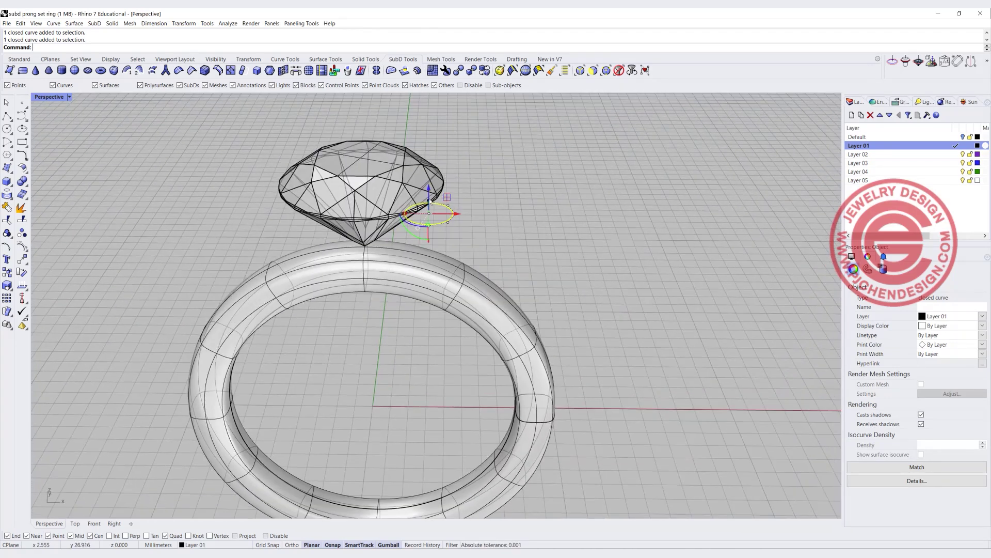
pyautogui.moveTo(428, 200); pyautogui.dragTo(429, 170)
pyautogui.click(505, 220)
pyautogui.moveTo(505, 220); pyautogui.dragTo(399, 204, button='right')
pyautogui.scroll(4, 445, 214)
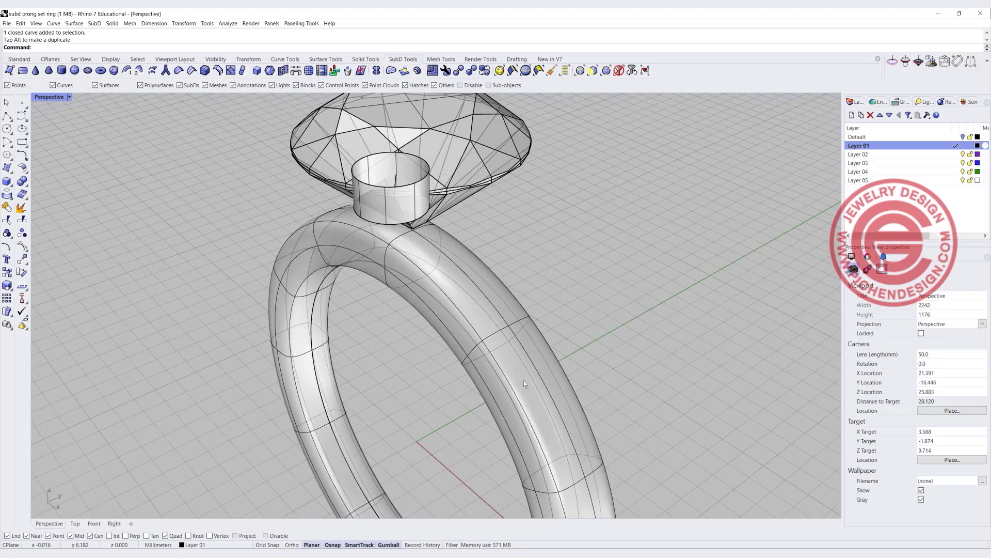
# Delete the extruded prong cylinder beside the stone, keeping its base circle
pyautogui.scroll(-4, 511, 223)
pyautogui.moveTo(496, 275); pyautogui.dragTo(538, 280, button='right')
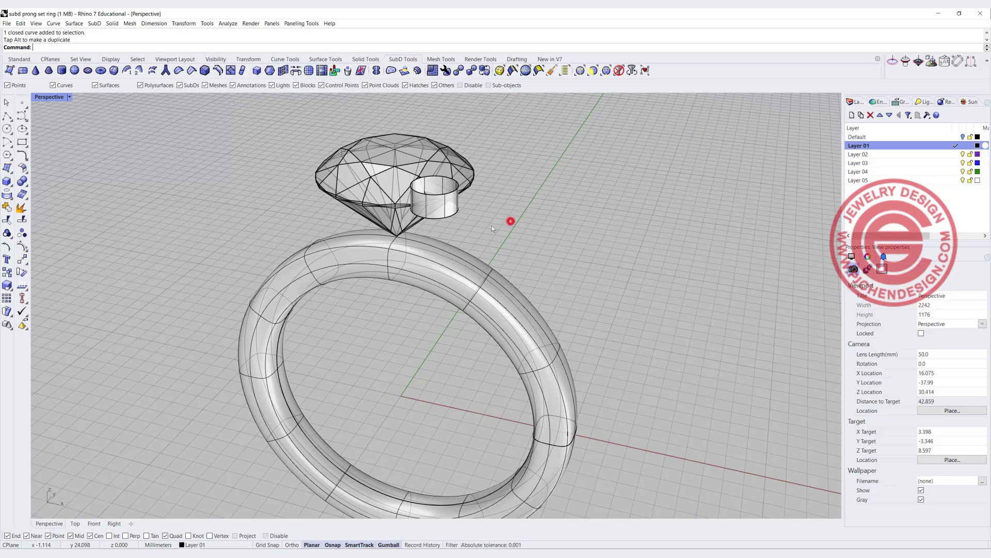
pyautogui.moveTo(485, 226); pyautogui.dragTo(488, 244, button='right')
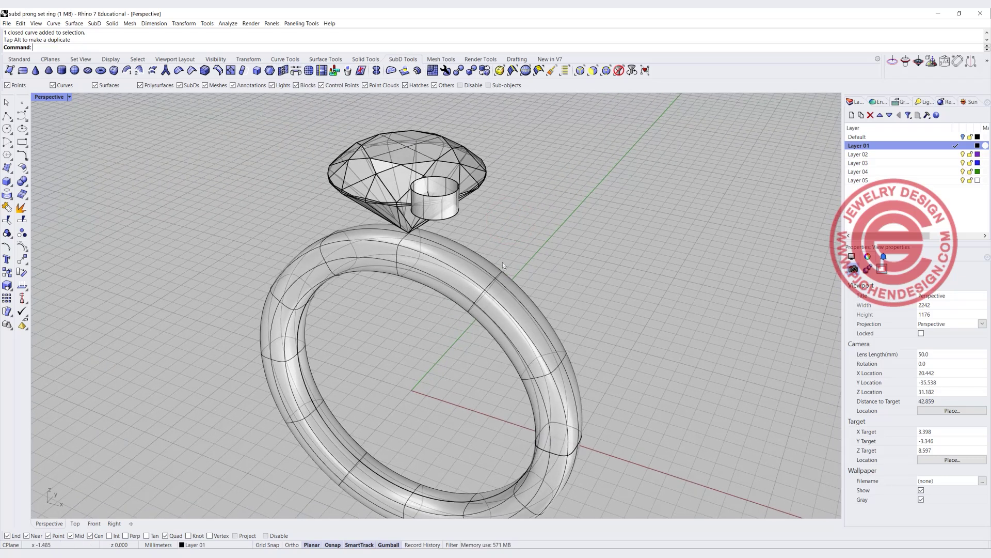
pyautogui.scroll(5, 512, 271)
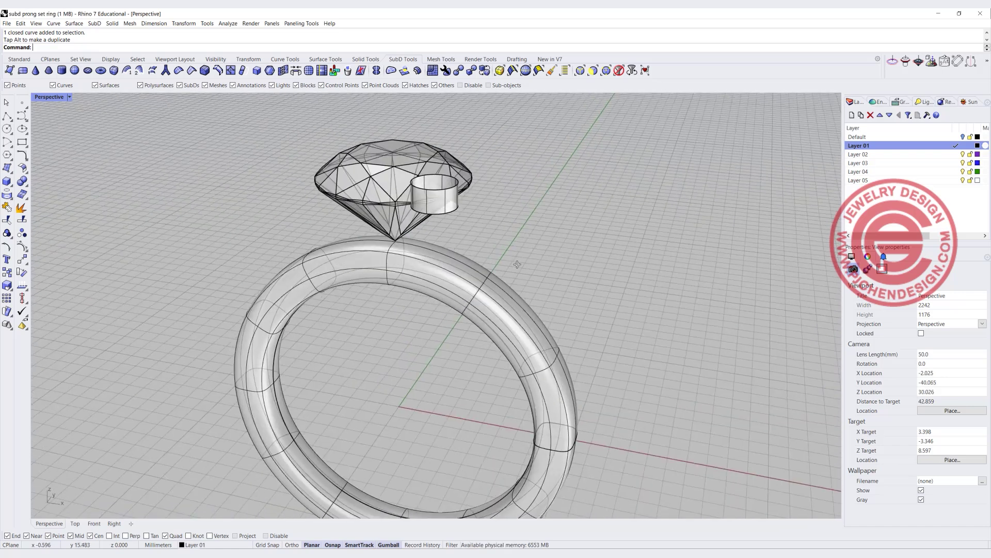
pyautogui.click(450, 207)
pyautogui.click(449, 206)
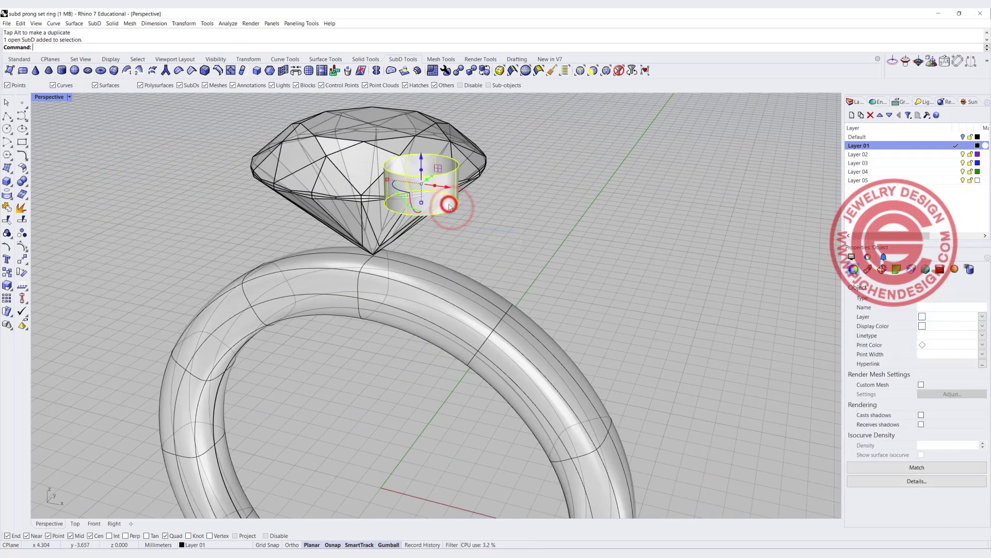
pyautogui.click(458, 210)
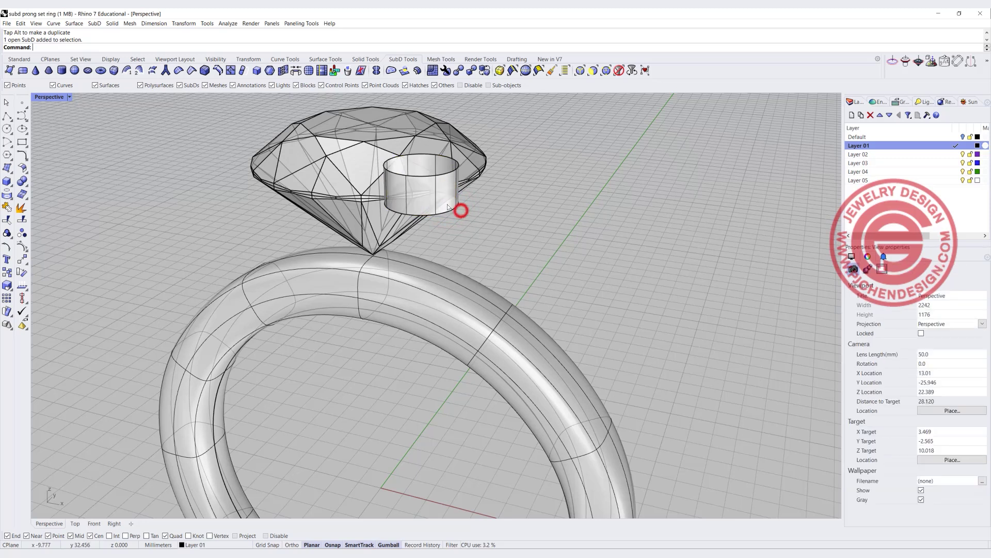
pyautogui.press('Delete')
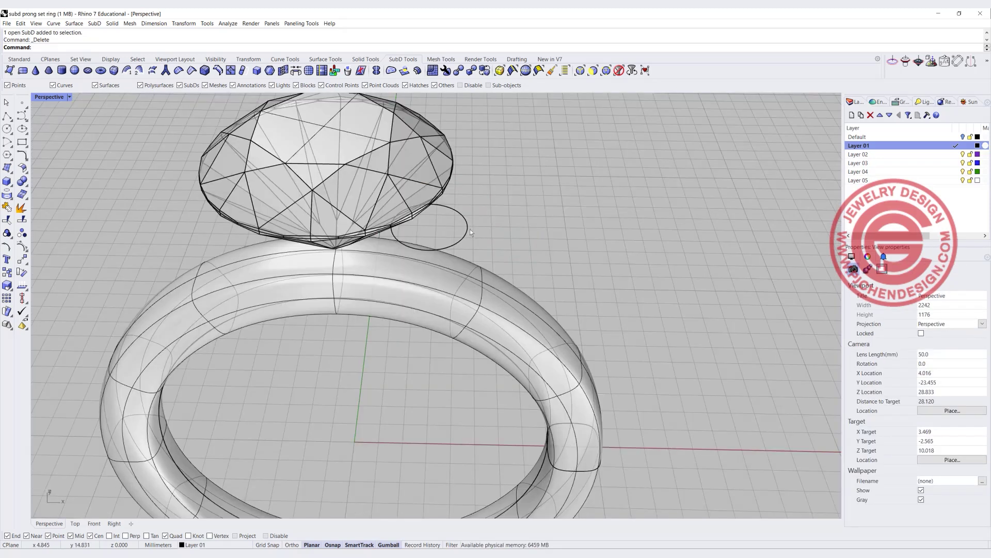
# Rebuild the prong circle with 4 points as a SubD-friendly curve, deleting the input
pyautogui.click(470, 229)
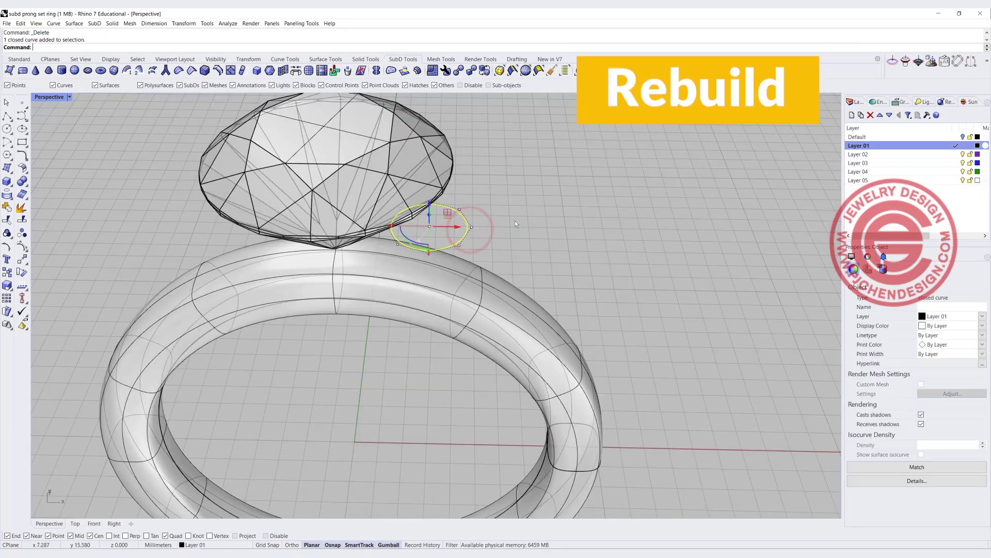
pyautogui.write('Rebuild')
pyautogui.press('Return')
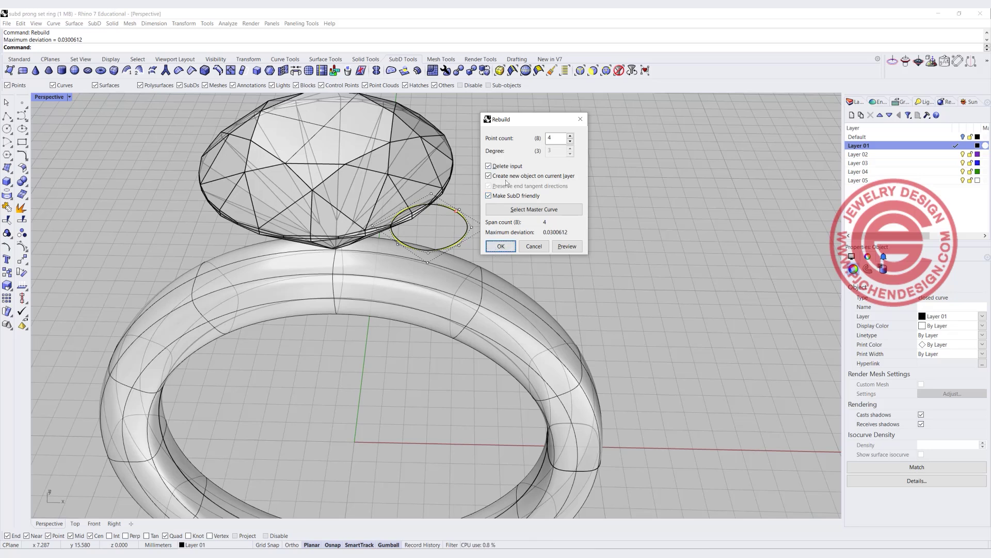
pyautogui.click(500, 246)
# Extrude the rebuilt prong circle straight up into a short open SubD cylinder
pyautogui.moveTo(599, 294); pyautogui.dragTo(495, 305, button='right')
pyautogui.moveTo(598, 348); pyautogui.dragTo(512, 262, button='right')
pyautogui.moveTo(531, 339); pyautogui.dragTo(600, 245, button='right')
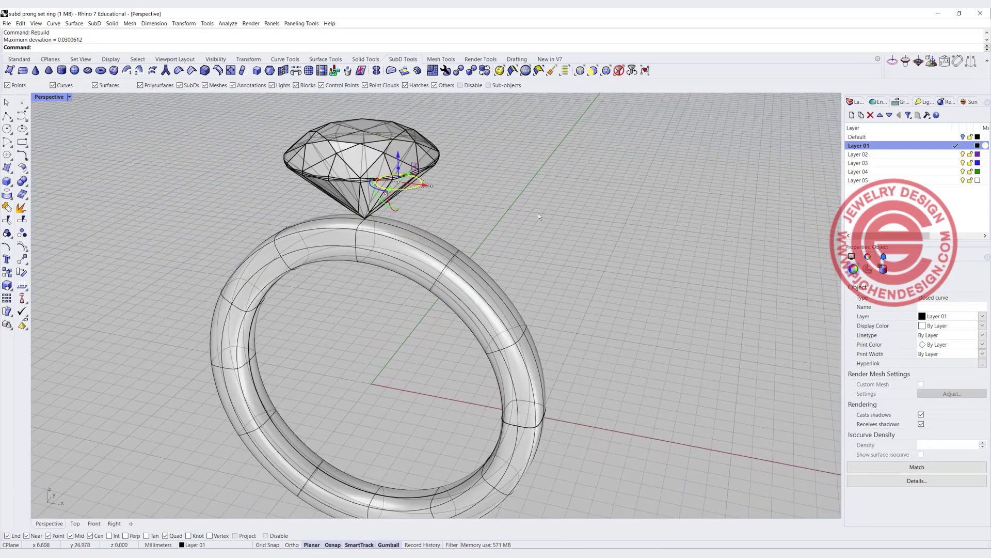
pyautogui.moveTo(398, 169); pyautogui.dragTo(398, 151)
pyautogui.click(510, 210)
pyautogui.moveTo(510, 210); pyautogui.dragTo(348, 204, button='right')
# Restrict selection to SubD faces and delete one face on the outer shoulder of the band below the prong
pyautogui.click(401, 194)
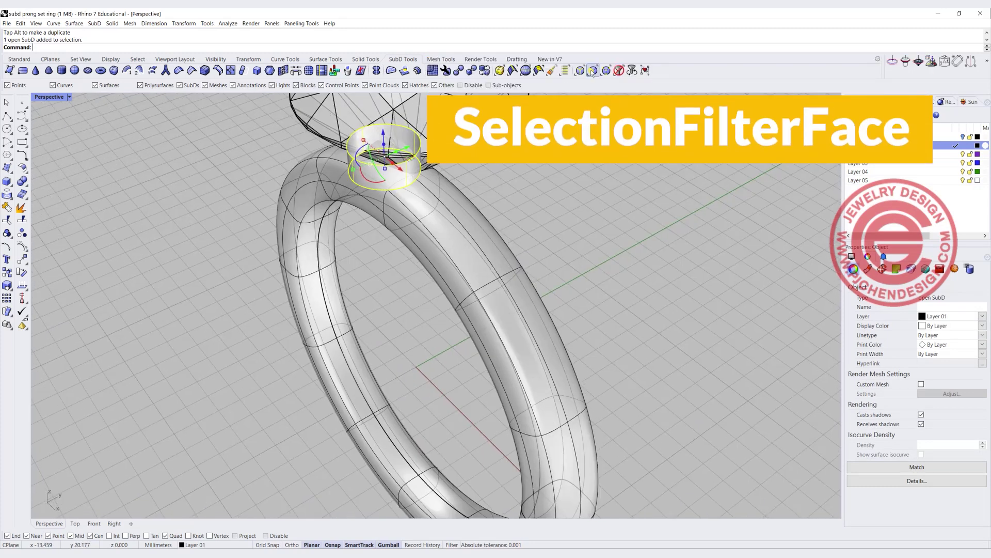
pyautogui.click(592, 71)
pyautogui.click(499, 309)
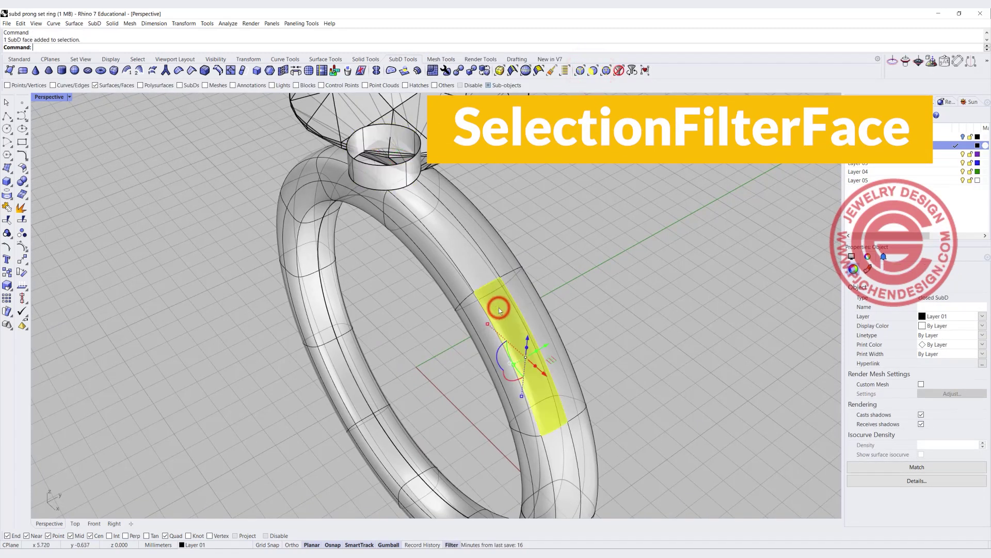
pyautogui.press('Delete')
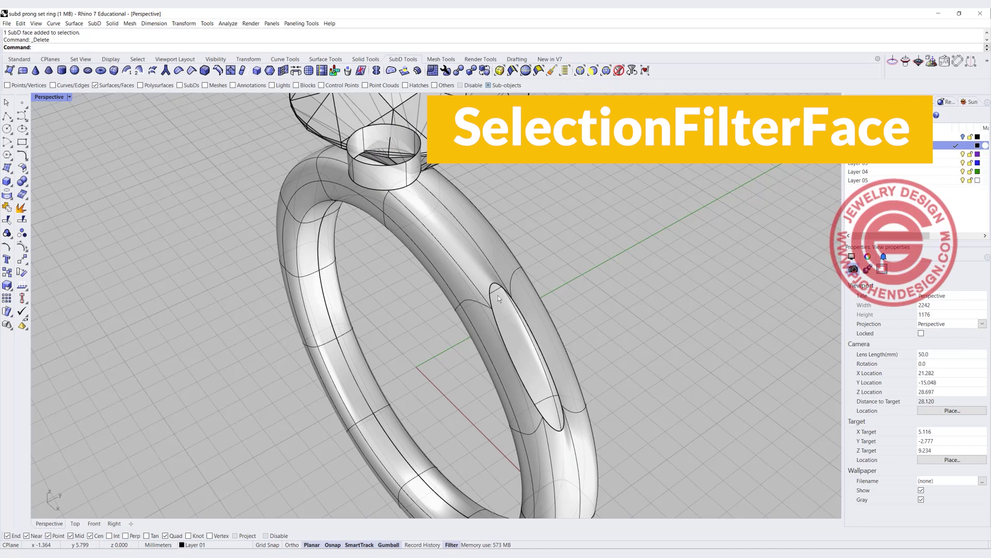
# Start a Bridge and choose the prong cylinder's entire lower rim as the first set of edges
pyautogui.moveTo(497, 296); pyautogui.dragTo(409, 194, button='right')
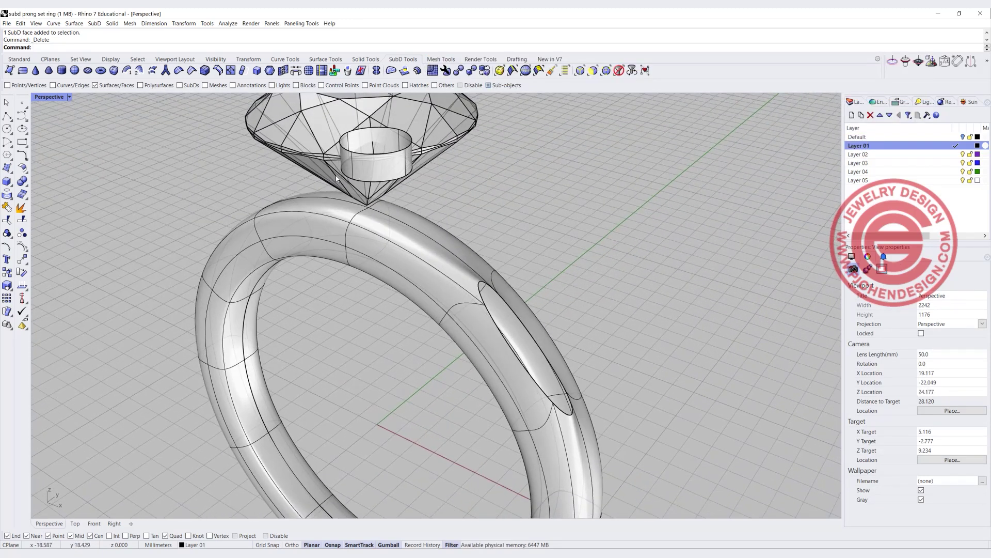
pyautogui.moveTo(336, 176); pyautogui.dragTo(621, 339, button='right')
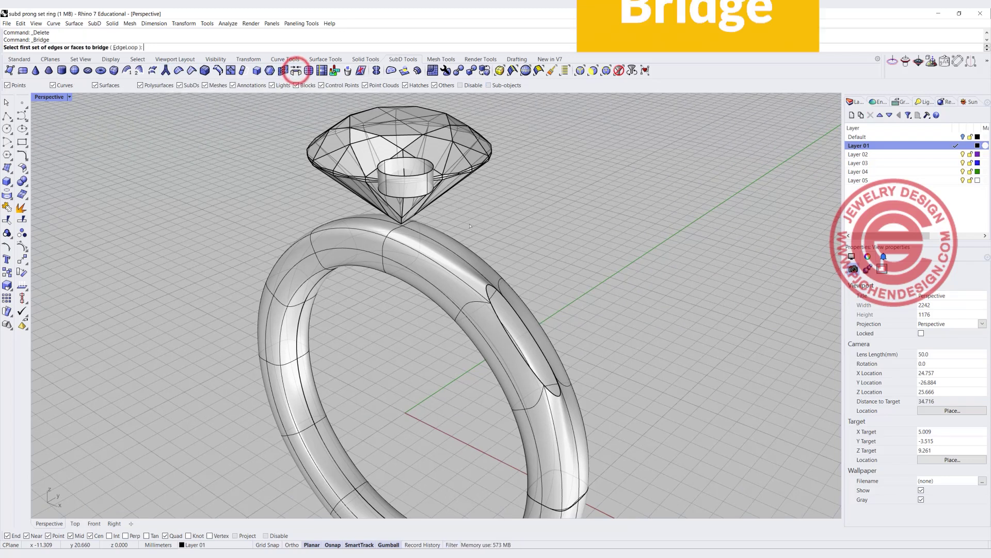
pyautogui.click(298, 71)
pyautogui.scroll(2, 416, 199)
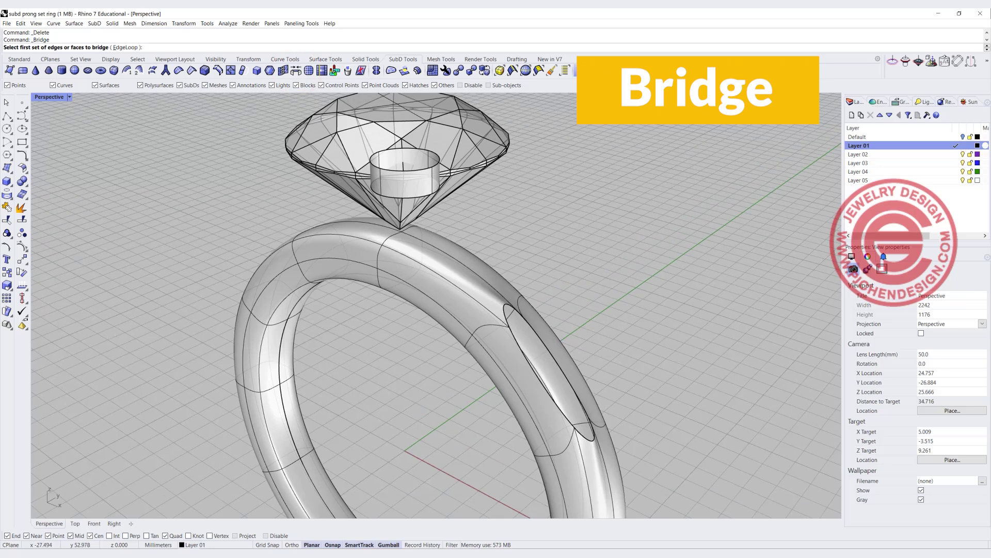
pyautogui.scroll(4, 416, 210)
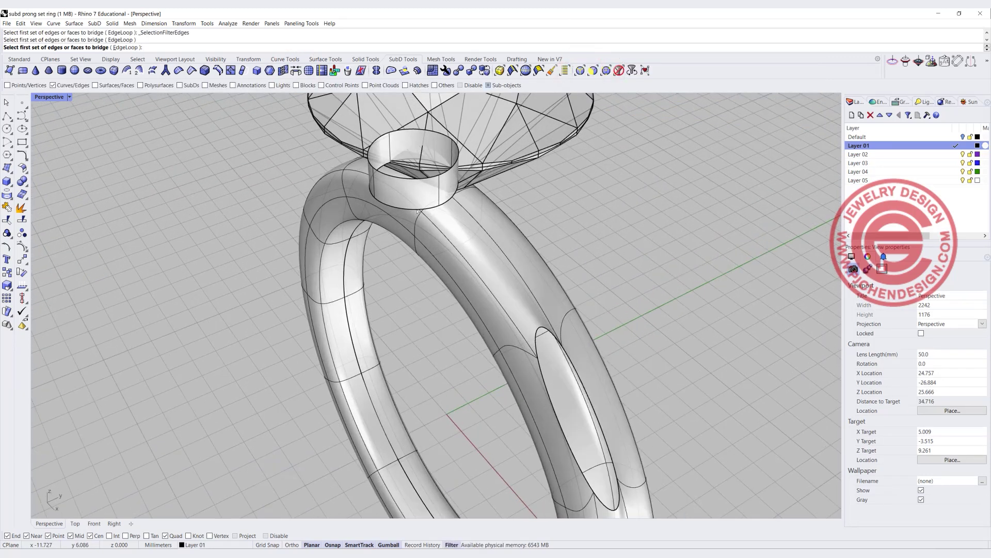
pyautogui.click(413, 208)
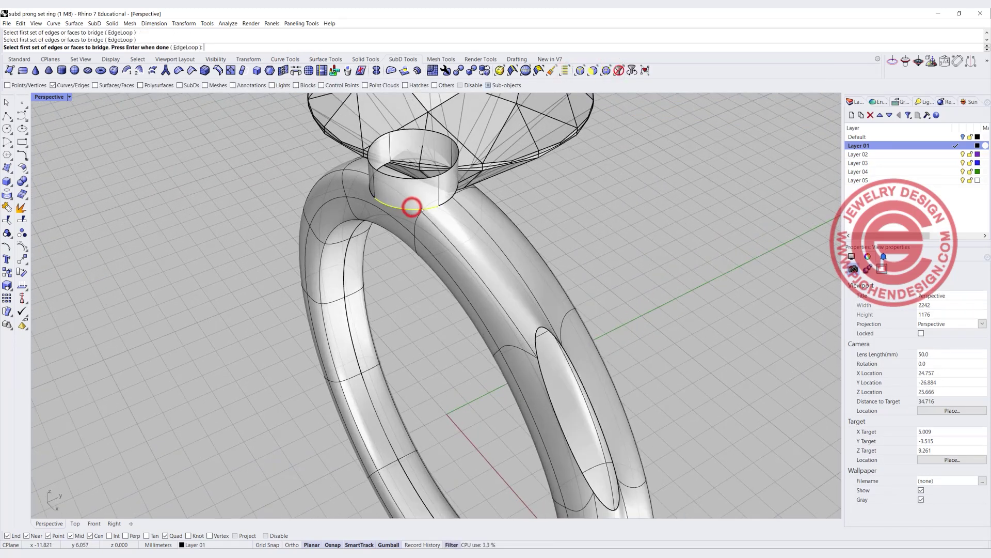
pyautogui.click(440, 163)
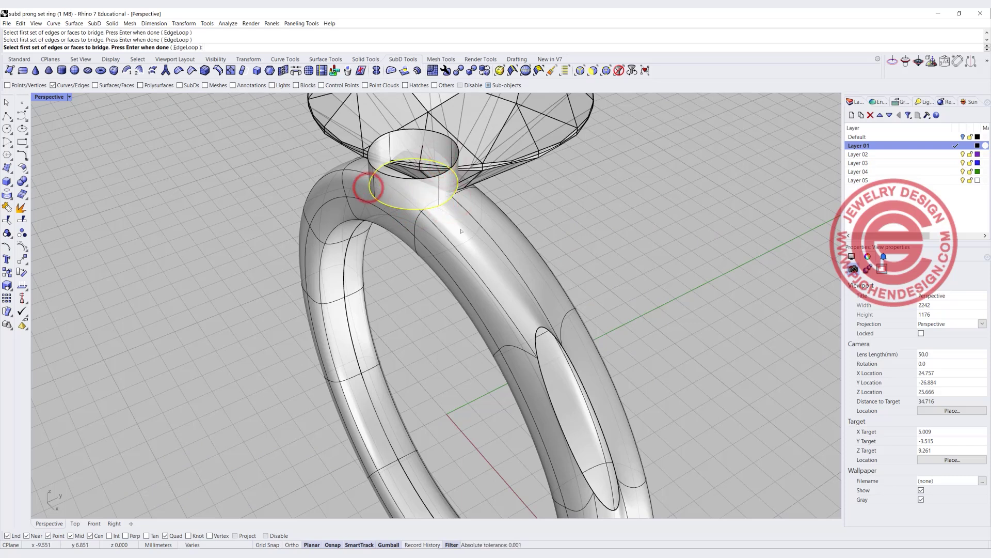
pyautogui.press('Return')
# Choose all the edges around the opening in the band's shoulder as the second set for the bridge
pyautogui.scroll(-2, 610, 258)
pyautogui.keyDown('shift'); pyautogui.moveTo(610, 257); pyautogui.dragTo(501, 210, button='right'); pyautogui.keyUp('shift')
pyautogui.click(440, 224)
pyautogui.click(450, 285)
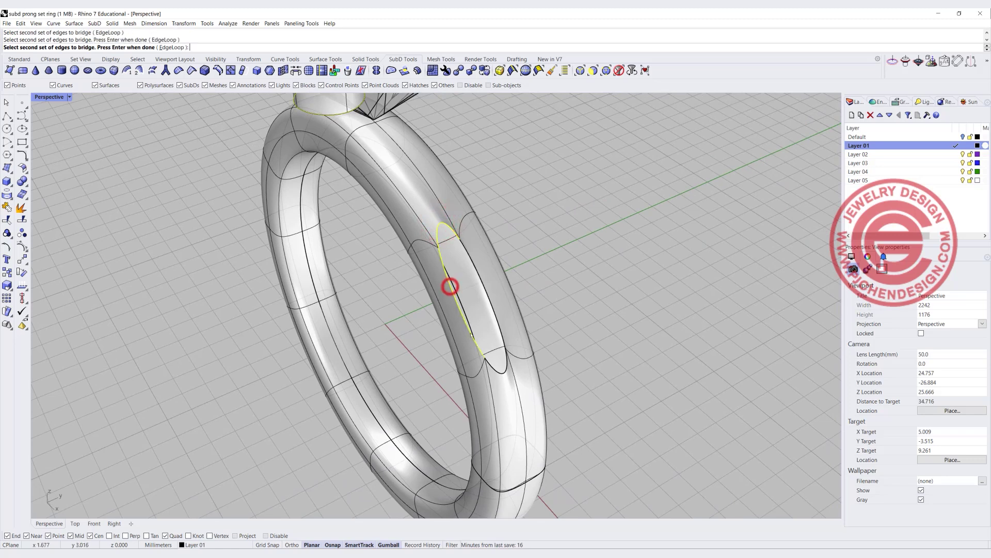
pyautogui.click(498, 368)
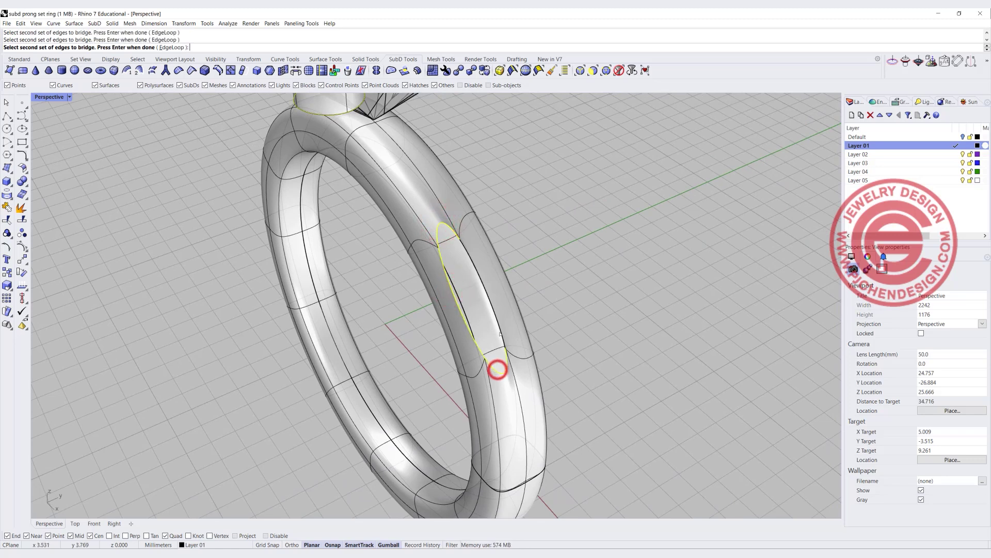
pyautogui.click(486, 294)
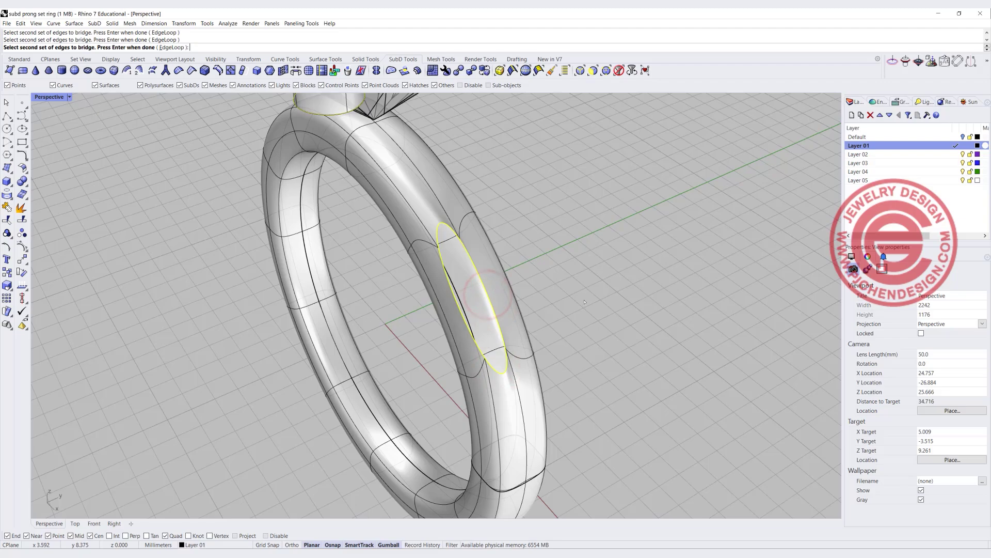
pyautogui.press('Return')
# Create the joined bridge between prong and band with 2 segments
pyautogui.scroll(-5, 361, 330)
pyautogui.moveTo(362, 330); pyautogui.dragTo(505, 262, button='right')
pyautogui.scroll(5, 409, 296)
pyautogui.moveTo(377, 256); pyautogui.dragTo(529, 133, button='right')
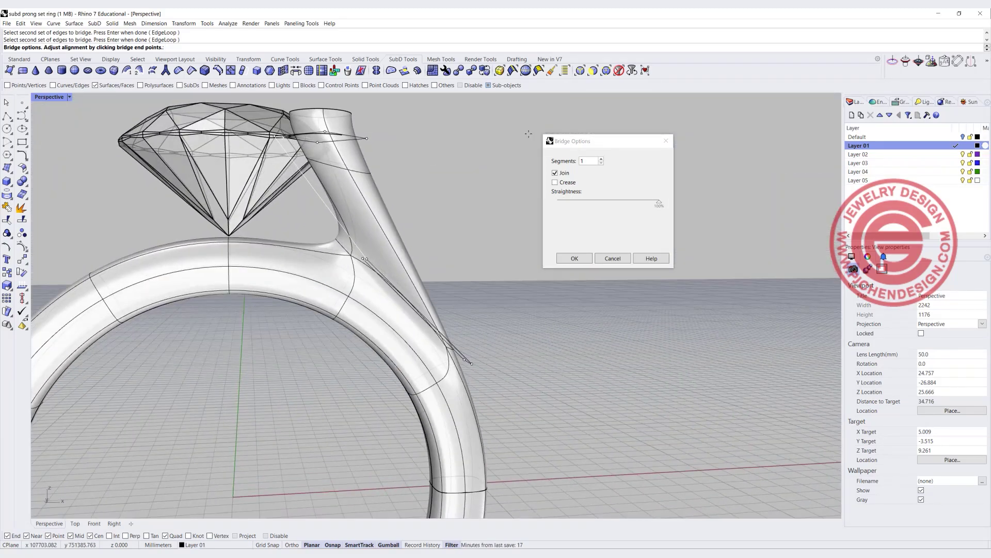
pyautogui.click(601, 159)
pyautogui.click(601, 159)
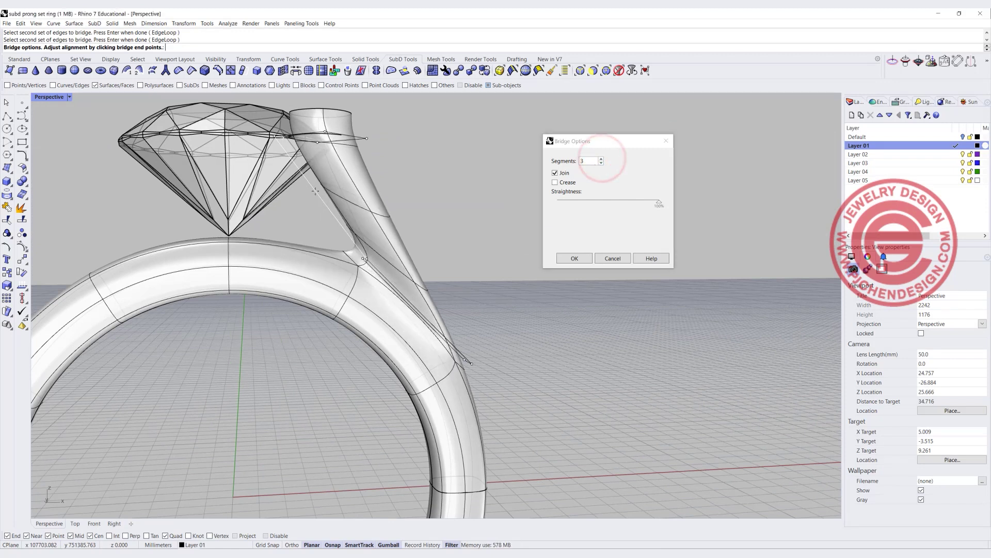
pyautogui.click(601, 163)
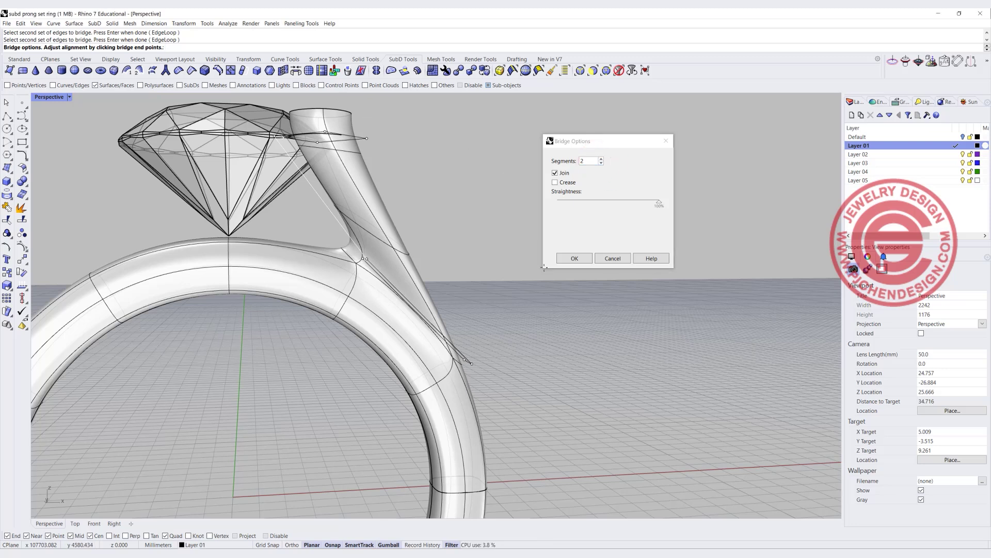
pyautogui.click(576, 258)
pyautogui.moveTo(575, 256); pyautogui.dragTo(420, 185, button='right')
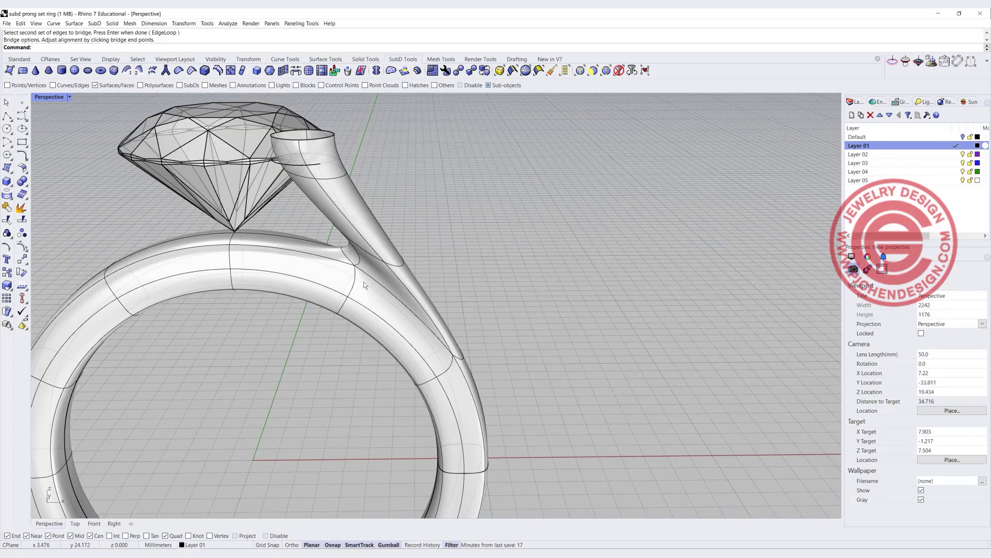
# Restrict selection to edges and delete the lengthwise edge loop along the front side of the band
pyautogui.moveTo(355, 283); pyautogui.dragTo(405, 304, button='right')
pyautogui.moveTo(379, 273); pyautogui.dragTo(405, 284, button='right')
pyautogui.click(326, 268)
pyautogui.click(301, 315)
pyautogui.click(580, 70)
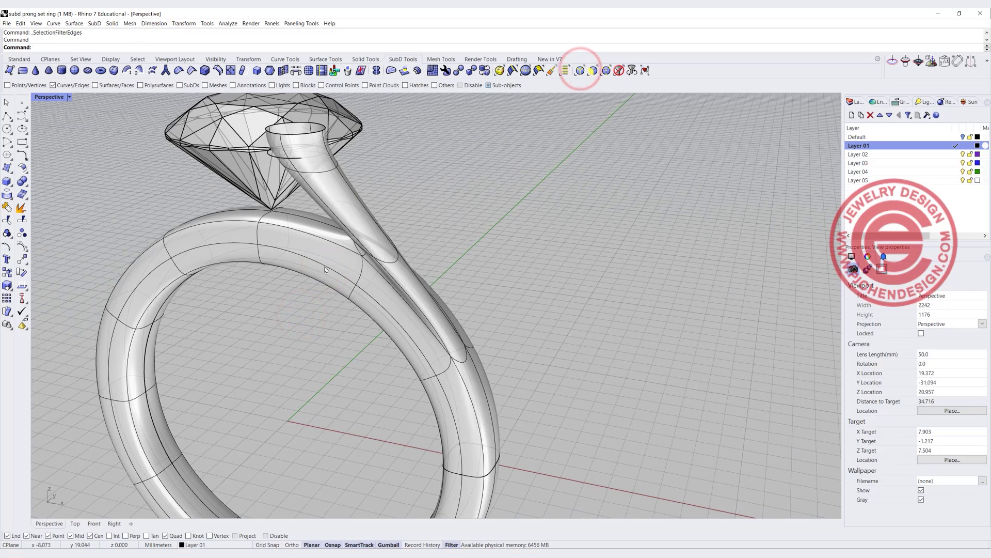
pyautogui.click(324, 266)
pyautogui.doubleClick(248, 245)
pyautogui.scroll(-3, 401, 300)
pyautogui.moveTo(402, 300); pyautogui.dragTo(566, 84, button='right')
pyautogui.press('Delete')
# Select the loop of faces on the band's front side, adjust its tilt and nudge it slightly along the Y axis
pyautogui.click(593, 71)
pyautogui.click(363, 281)
pyautogui.keyDown('shift'); pyautogui.click(338, 264); pyautogui.keyUp('shift')
pyautogui.keyDown('shift'); pyautogui.doubleClick(338, 263); pyautogui.keyUp('shift')
pyautogui.moveTo(339, 263); pyautogui.dragTo(367, 302, button='right')
pyautogui.moveTo(393, 289); pyautogui.dragTo(380, 293)
pyautogui.moveTo(380, 294); pyautogui.dragTo(406, 282, button='right')
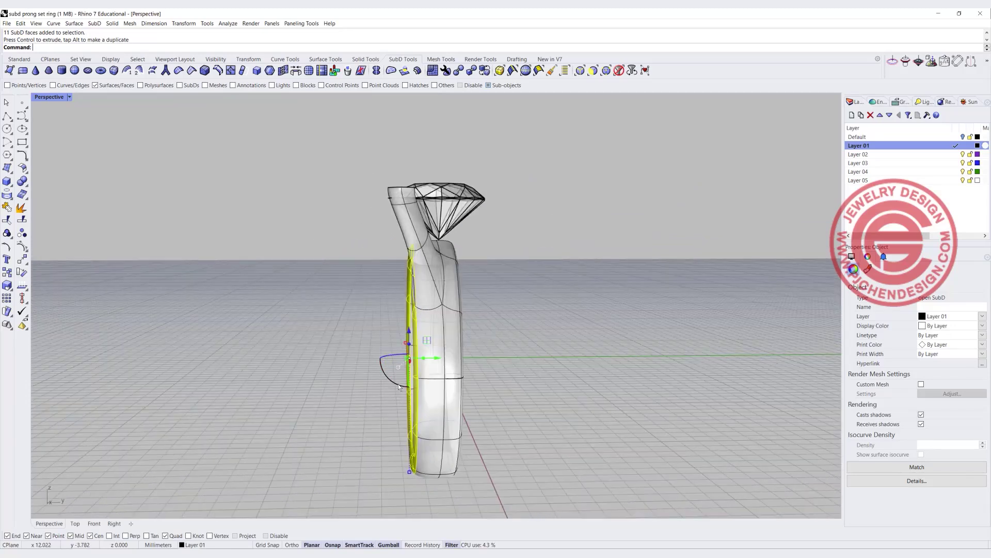
pyautogui.moveTo(398, 383); pyautogui.dragTo(396, 386)
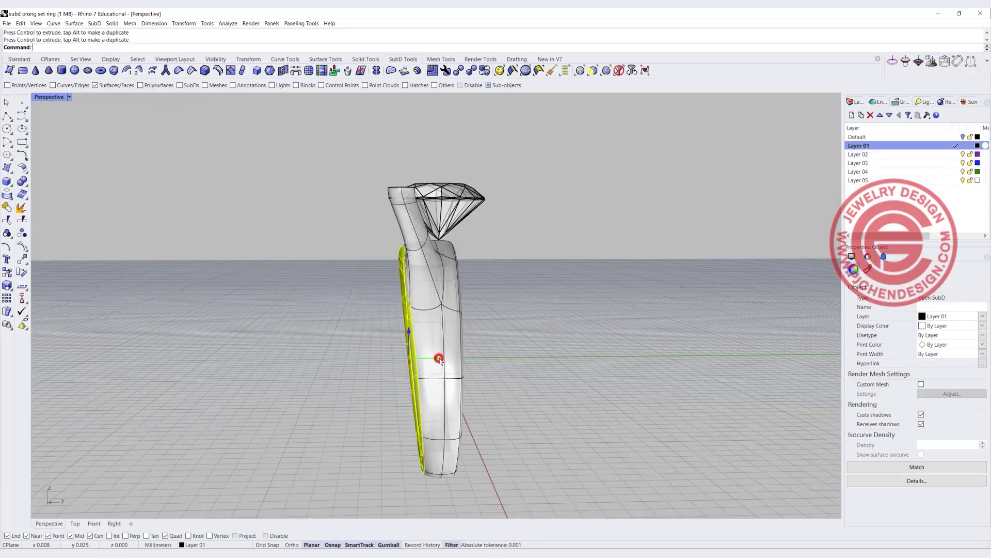
pyautogui.moveTo(439, 358); pyautogui.dragTo(443, 358)
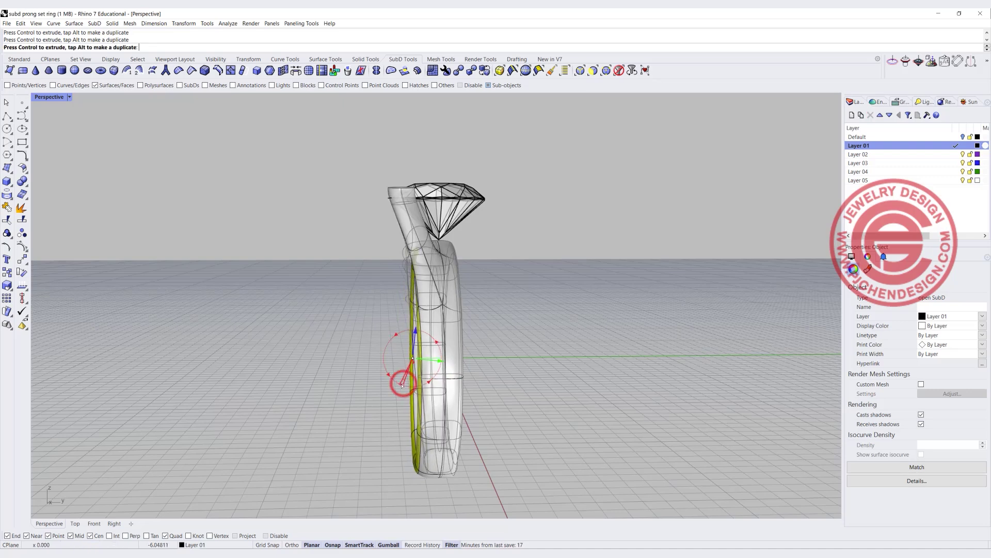
pyautogui.click(510, 360)
# Select the 12 faces of the band's top section beneath the stone and scale them slightly narrower across the band
pyautogui.moveTo(411, 300); pyautogui.dragTo(478, 321, button='right')
pyautogui.scroll(2, 330, 292)
pyautogui.moveTo(330, 292)
pyautogui.mouseDown(button='right')
pyautogui.moveTo(349, 317)
pyautogui.moveTo(312, 293)
pyautogui.mouseUp(button='right')
pyautogui.moveTo(251, 247); pyautogui.dragTo(242, 241)
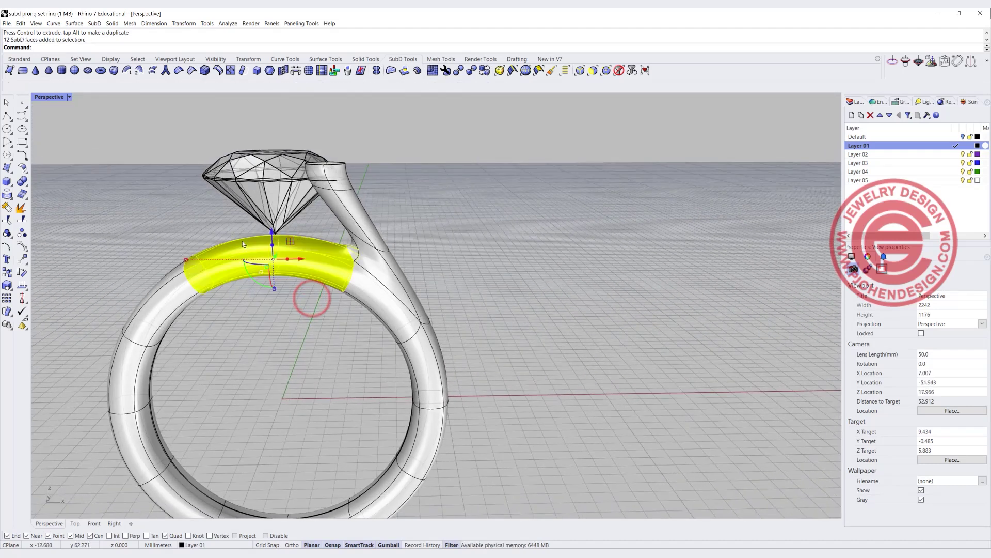
pyautogui.moveTo(324, 255); pyautogui.dragTo(310, 258, button='right')
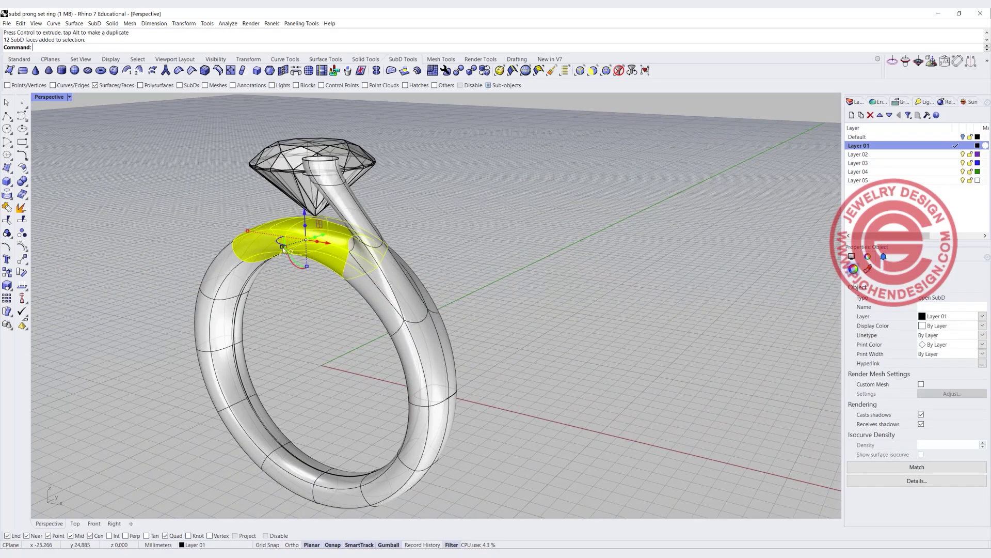
pyautogui.moveTo(283, 246); pyautogui.dragTo(289, 245)
pyautogui.moveTo(473, 277); pyautogui.dragTo(373, 252, button='right')
pyautogui.click(512, 277)
# Restrict selection to edges and nudge the edge where the prong meets the band to refine the junction
pyautogui.scroll(4, 373, 252)
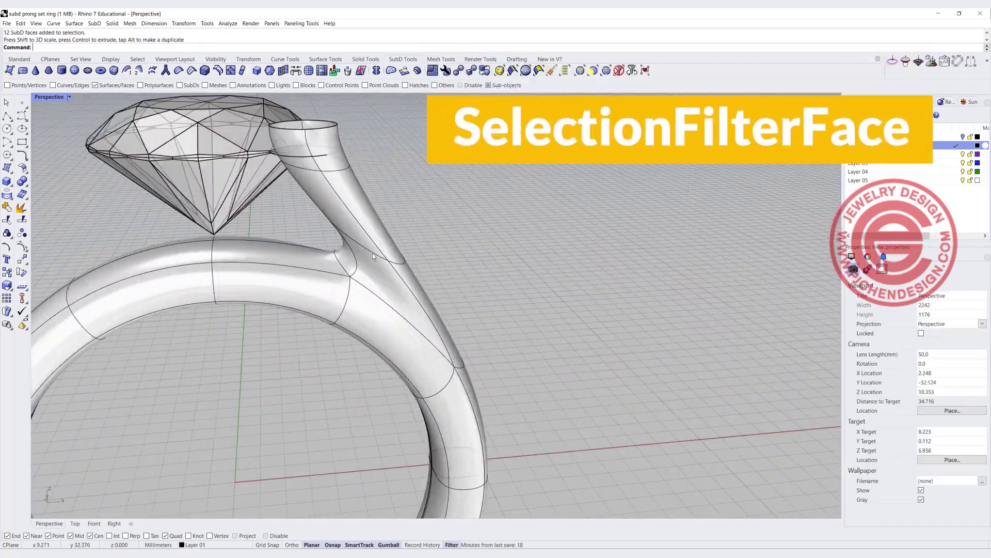
pyautogui.click(372, 253)
pyautogui.click(581, 69)
pyautogui.click(370, 252)
pyautogui.moveTo(370, 252); pyautogui.dragTo(349, 280, button='right')
pyautogui.moveTo(362, 199); pyautogui.dragTo(353, 203)
pyautogui.click(272, 295)
pyautogui.moveTo(271, 296); pyautogui.dragTo(388, 237, button='right')
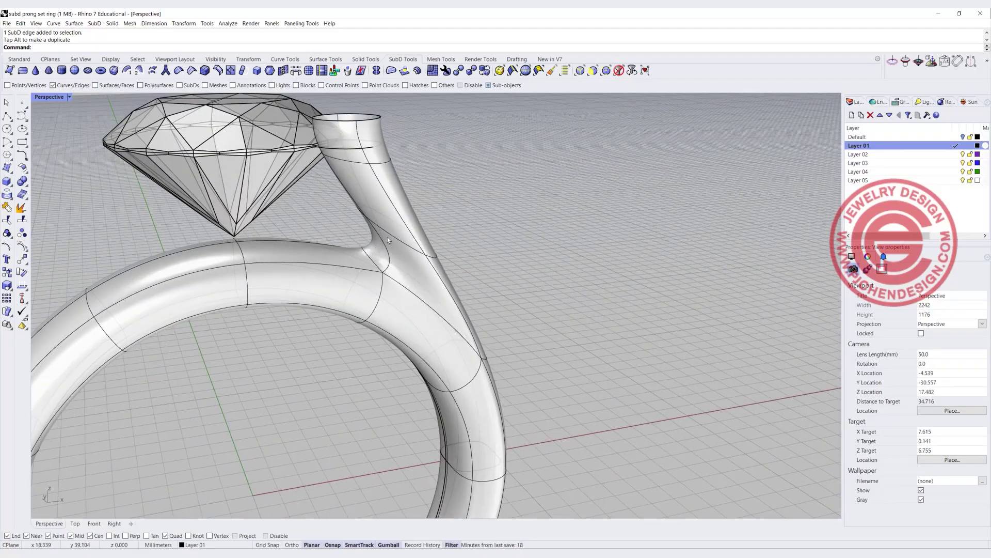
# Select the two short edges at the inner junction of prong and band and move them inward toward the stone
pyautogui.click(371, 259)
pyautogui.click(334, 225)
pyautogui.scroll(5, 362, 252)
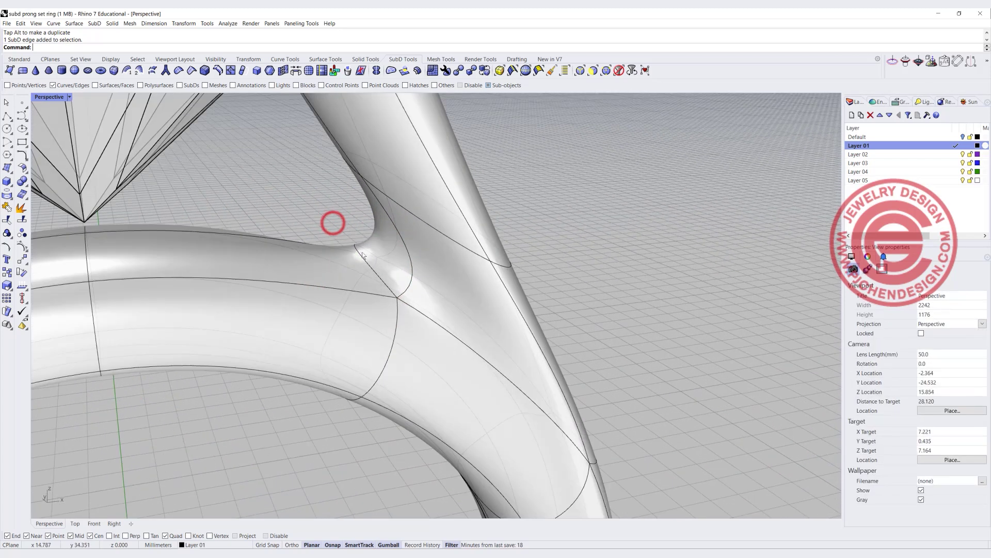
pyautogui.click(357, 246)
pyautogui.scroll(-5, 348, 213)
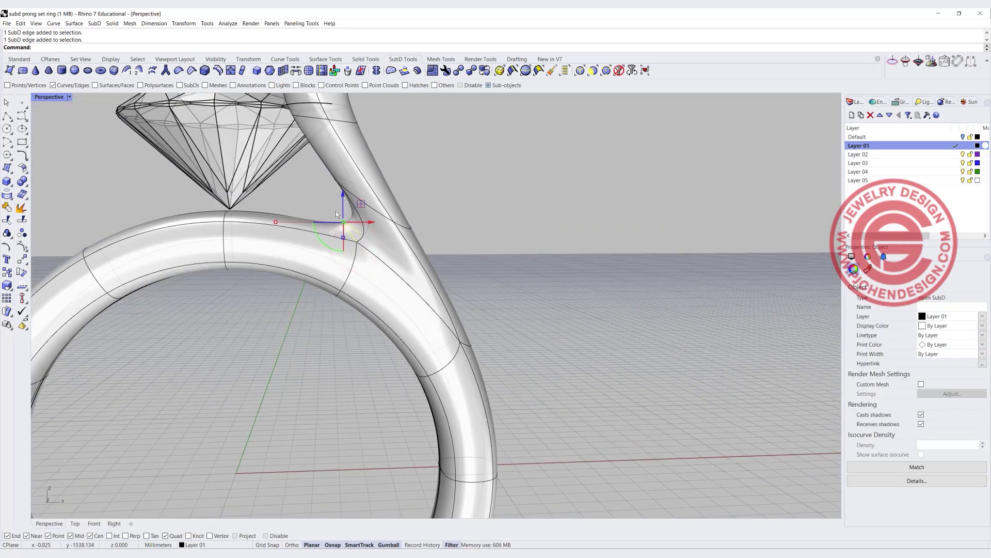
pyautogui.moveTo(360, 206); pyautogui.dragTo(301, 193)
pyautogui.click(485, 235)
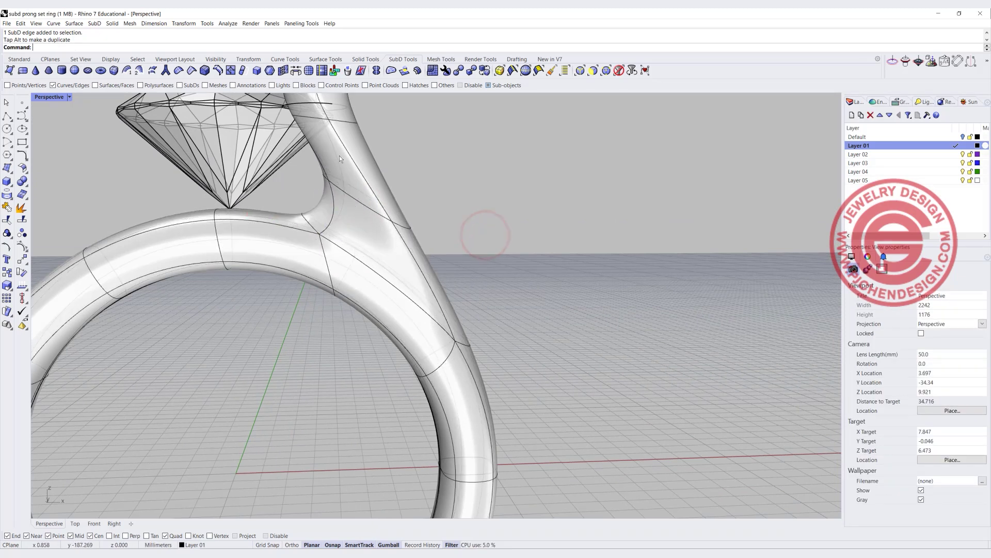
# Fill the prong's open top using its full boundary edge loop with the Automatic patch style
pyautogui.scroll(-5, 339, 220)
pyautogui.moveTo(338, 220); pyautogui.dragTo(503, 261, button='right')
pyautogui.scroll(5, 429, 282)
pyautogui.moveTo(430, 282); pyautogui.dragTo(432, 269, button='right')
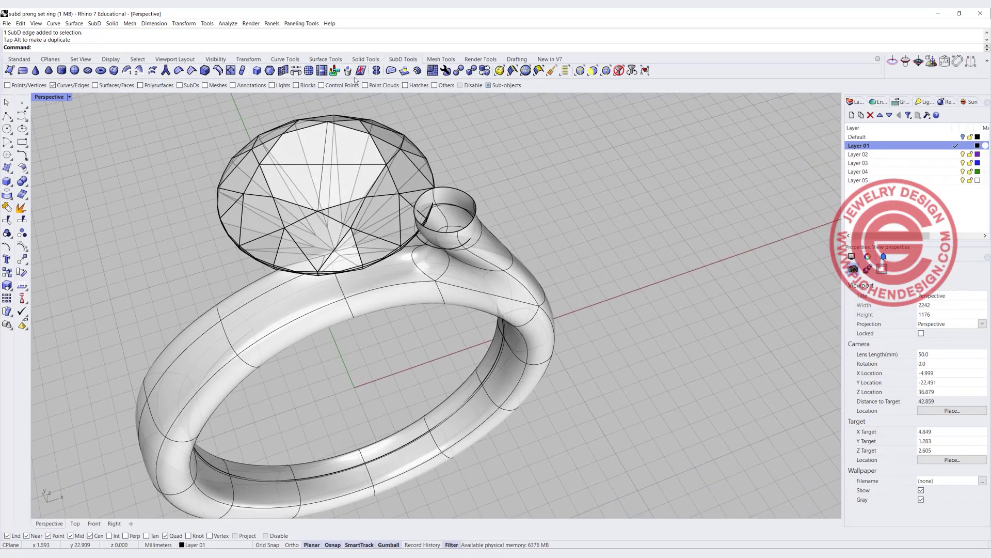
pyautogui.click(391, 71)
pyautogui.click(467, 193)
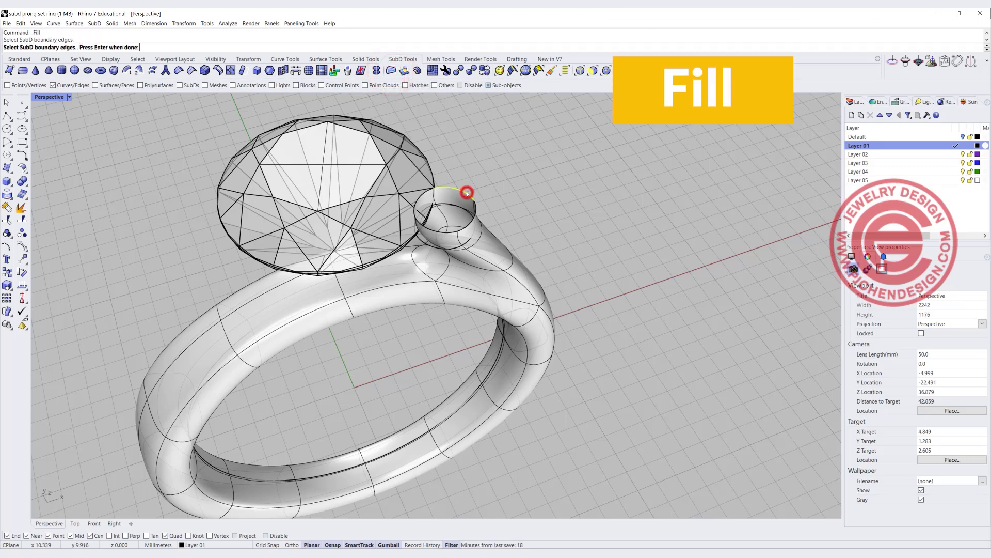
pyautogui.click(428, 189)
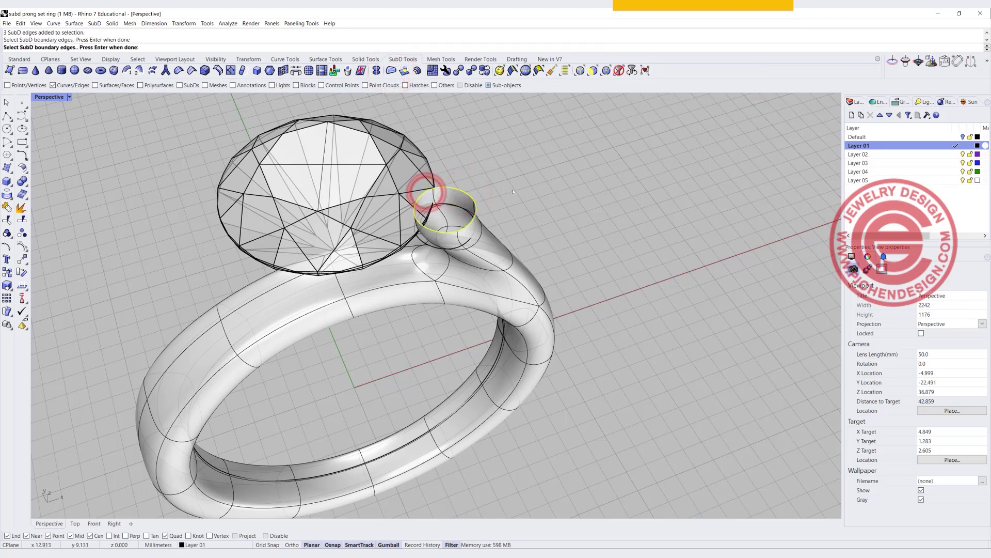
pyautogui.press('Return')
pyautogui.press('Return')
pyautogui.moveTo(508, 231); pyautogui.dragTo(484, 242, button='right')
pyautogui.scroll(6, 470, 196)
pyautogui.moveTo(529, 195); pyautogui.dragTo(493, 164, button='right')
# Show all four viewports, clear the selection filter and lock the stone mesh together with its curve
pyautogui.doubleClick(49, 97)
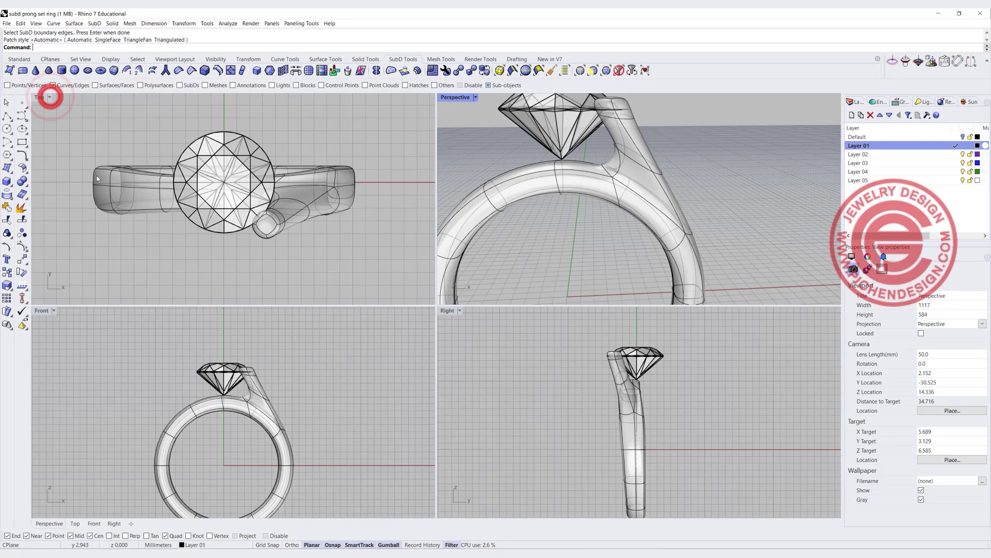
pyautogui.scroll(3, 253, 370)
pyautogui.scroll(3, 256, 368)
pyautogui.moveTo(286, 369); pyautogui.dragTo(284, 368)
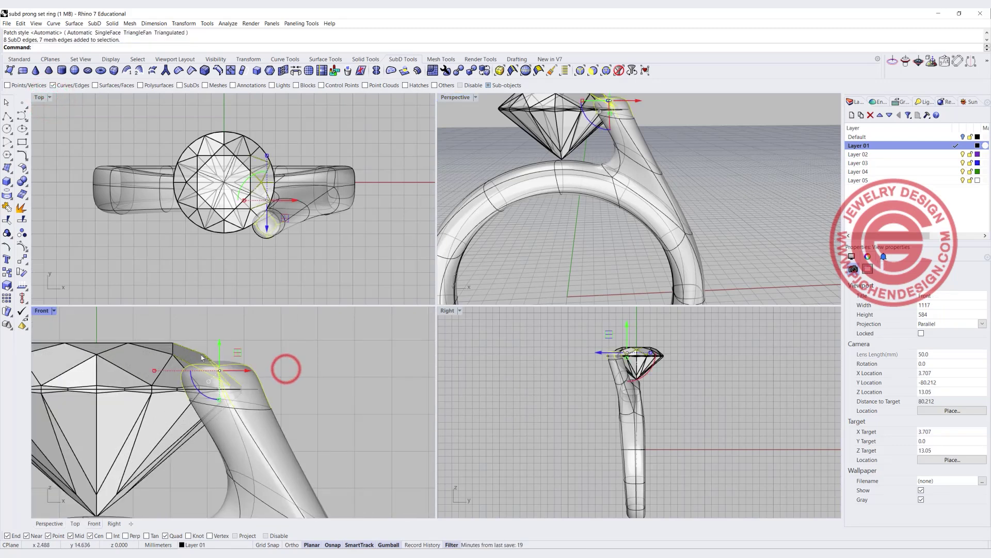
pyautogui.rightClick(304, 350)
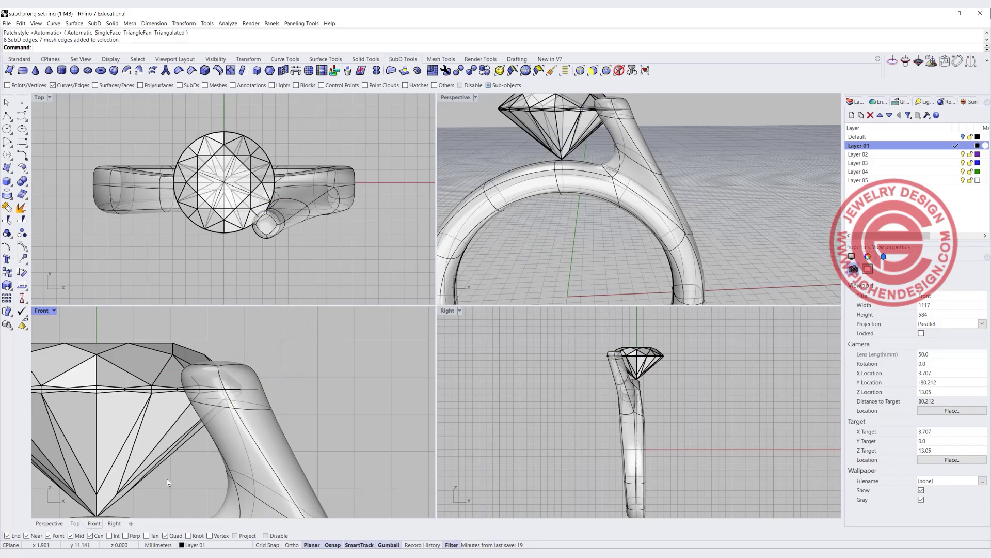
pyautogui.click(619, 71)
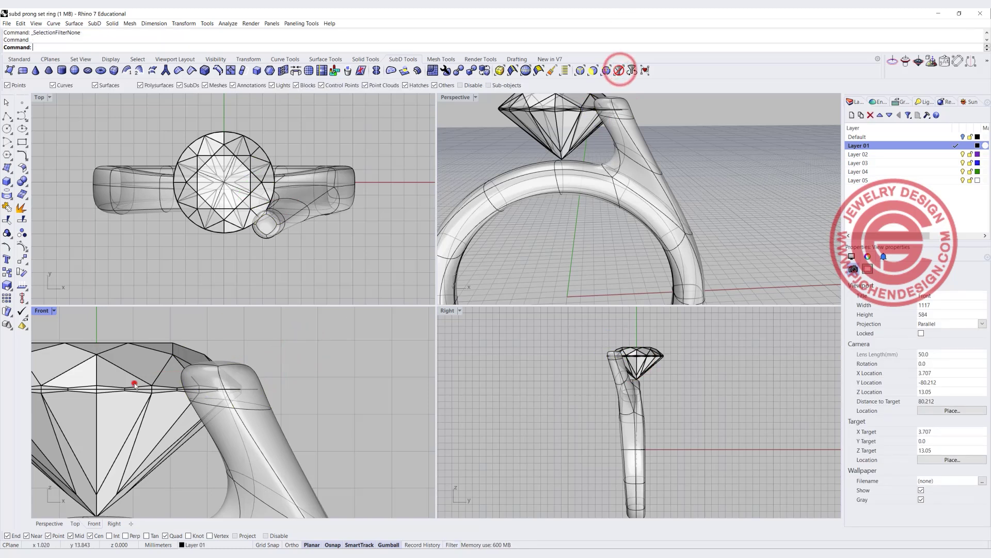
pyautogui.click(132, 380)
pyautogui.moveTo(185, 483); pyautogui.dragTo(62, 355)
pyautogui.click(322, 376)
pyautogui.click(124, 468)
pyautogui.click(19, 59)
pyautogui.click(296, 70)
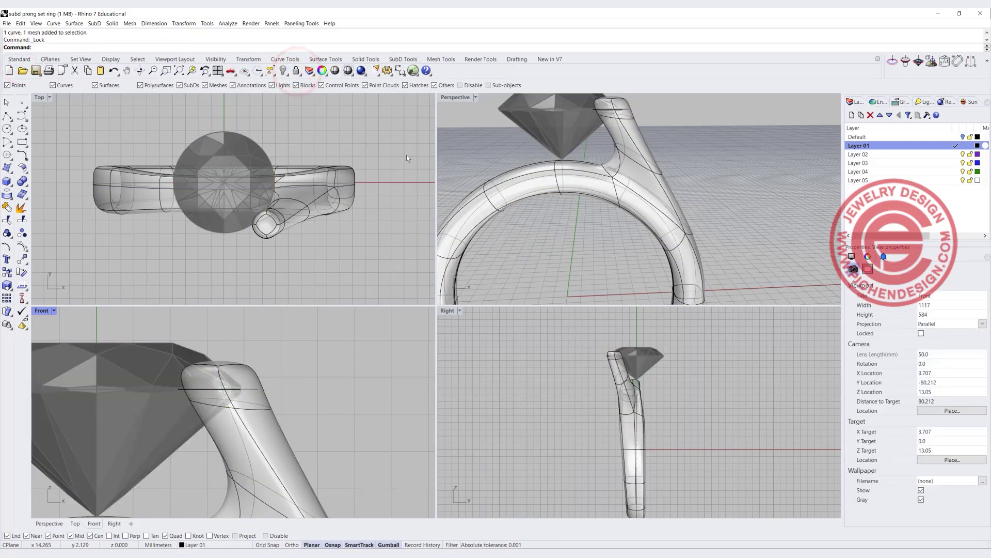
# Restrict selection to faces and raise the prong's five tip faces above the stone's table in the Front view
pyautogui.click(406, 60)
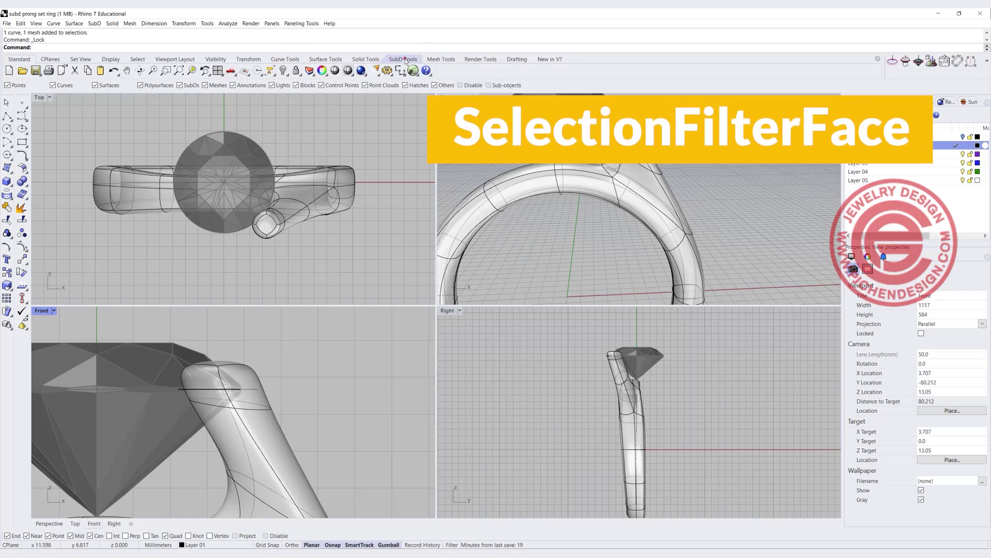
pyautogui.click(592, 70)
pyautogui.moveTo(169, 328); pyautogui.dragTo(309, 412)
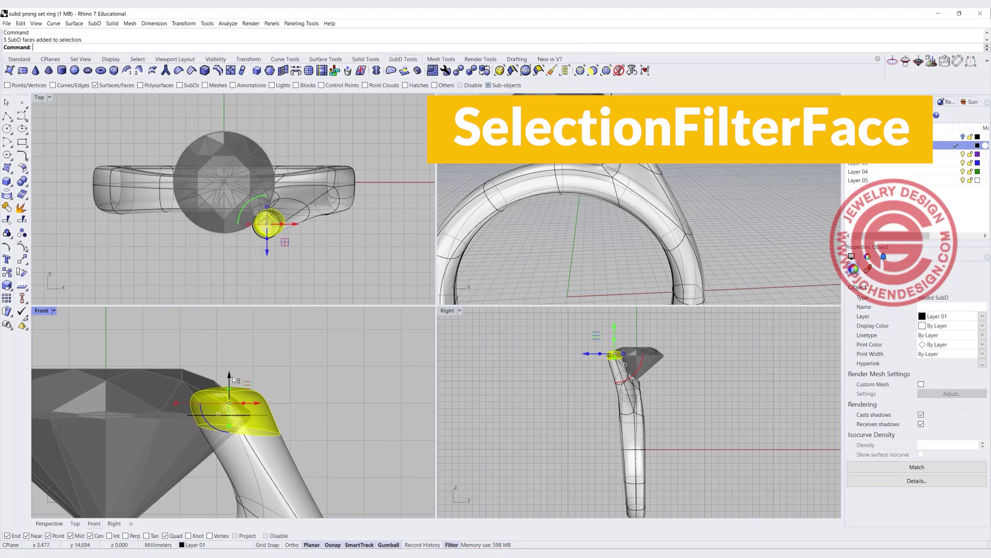
pyautogui.moveTo(228, 376); pyautogui.dragTo(229, 327)
pyautogui.click(321, 391)
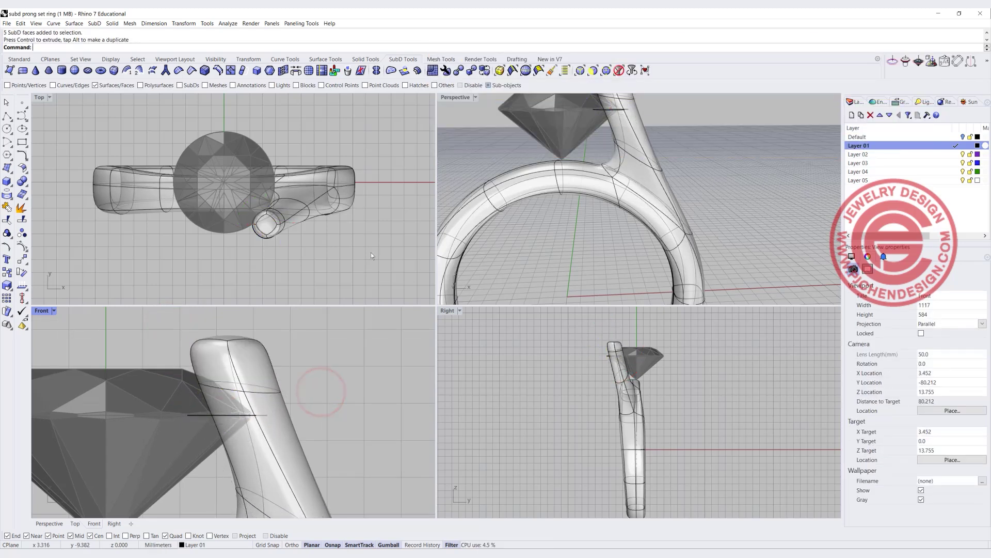
# Restrict selection to edges and lower the edge loop below the prong tip to girdle level, leaving out the circle curve
pyautogui.click(579, 70)
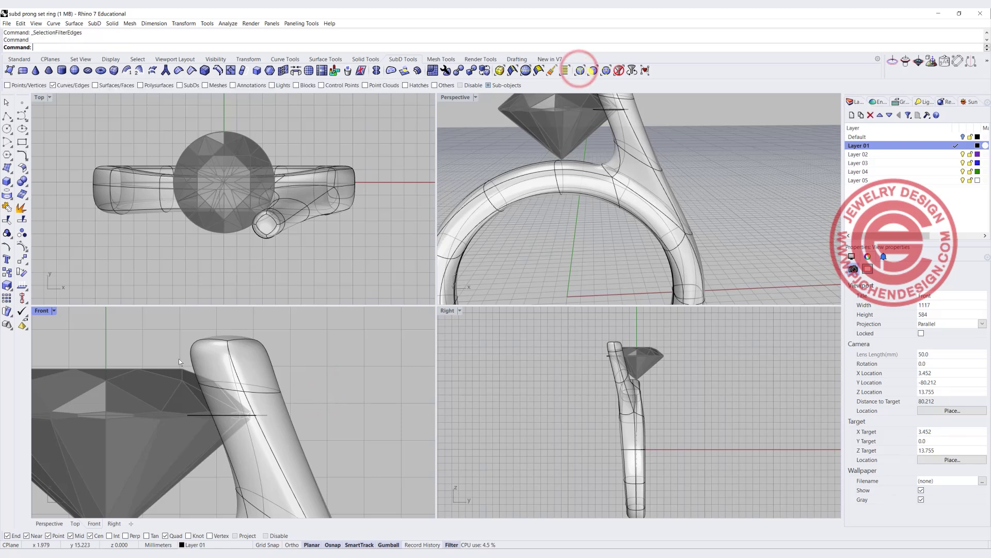
pyautogui.moveTo(177, 358); pyautogui.dragTo(323, 416)
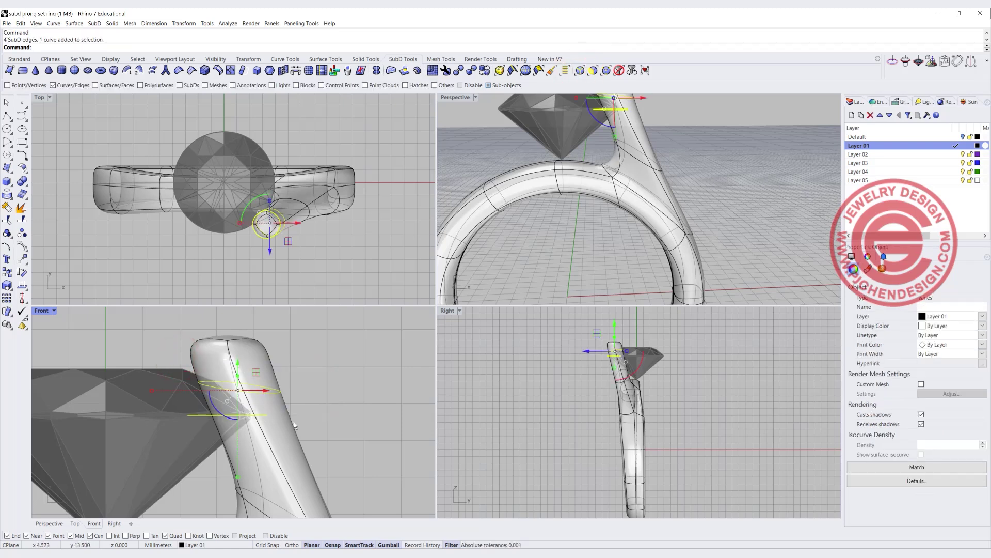
pyautogui.keyDown('ctrl'); pyautogui.moveTo(165, 412); pyautogui.dragTo(165, 412); pyautogui.keyUp('ctrl')
pyautogui.moveTo(237, 363); pyautogui.dragTo(237, 410)
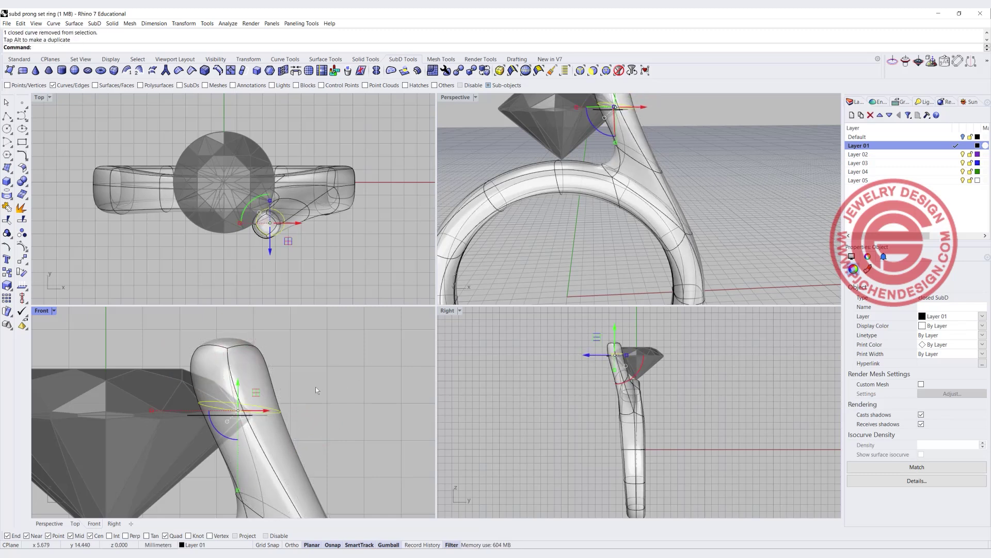
pyautogui.click(315, 358)
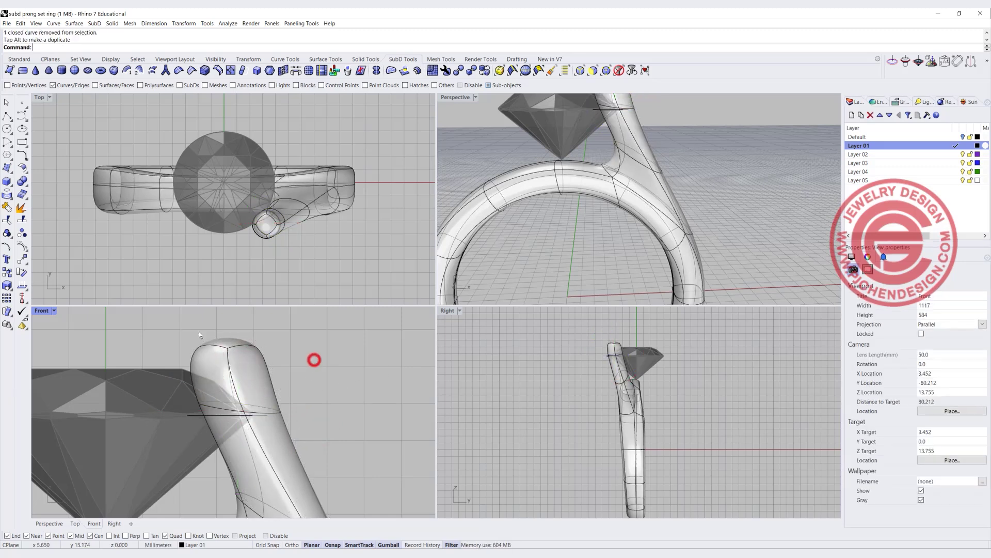
# Restrict selection to faces and nudge the prong's top cap face slightly in the Front and Top views
pyautogui.click(593, 67)
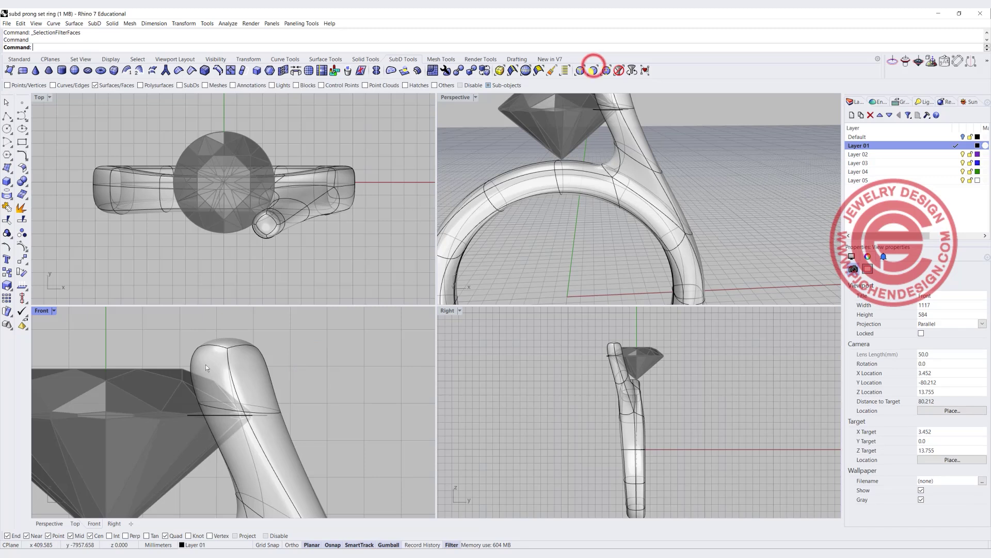
pyautogui.click(224, 340)
pyautogui.moveTo(255, 337); pyautogui.dragTo(267, 340)
pyautogui.scroll(2, 290, 246)
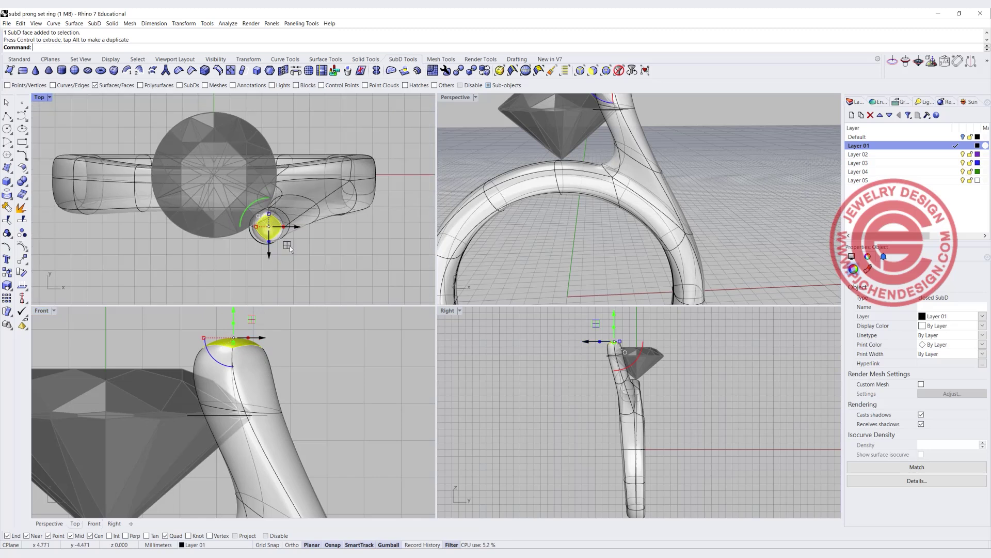
pyautogui.moveTo(290, 246); pyautogui.dragTo(284, 245)
pyautogui.click(329, 259)
# Restrict selection to edges, select the edge loop around the prong's base, tilt it flatter and nudge its position in the Front view
pyautogui.scroll(-3, 315, 424)
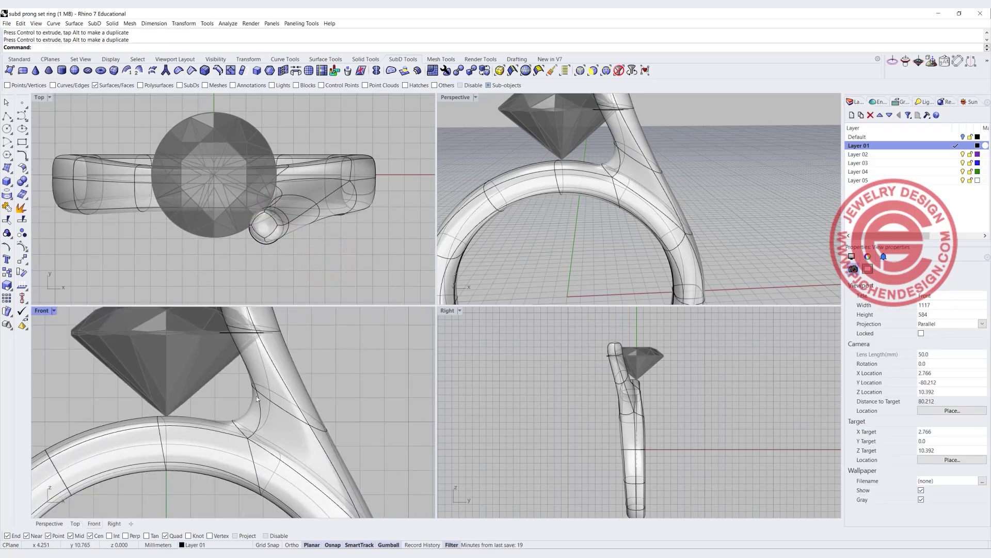
pyautogui.click(239, 377)
pyautogui.click(580, 70)
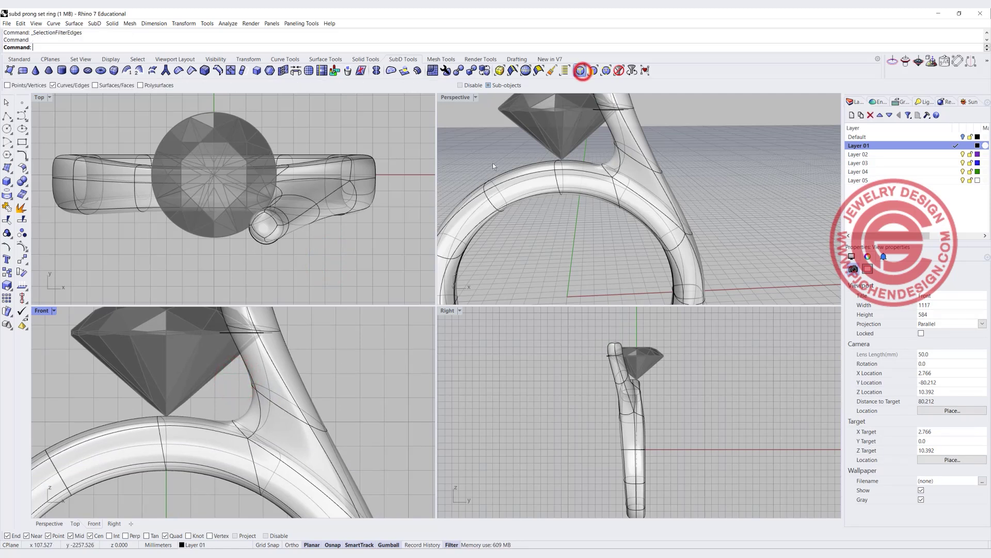
pyautogui.click(274, 403)
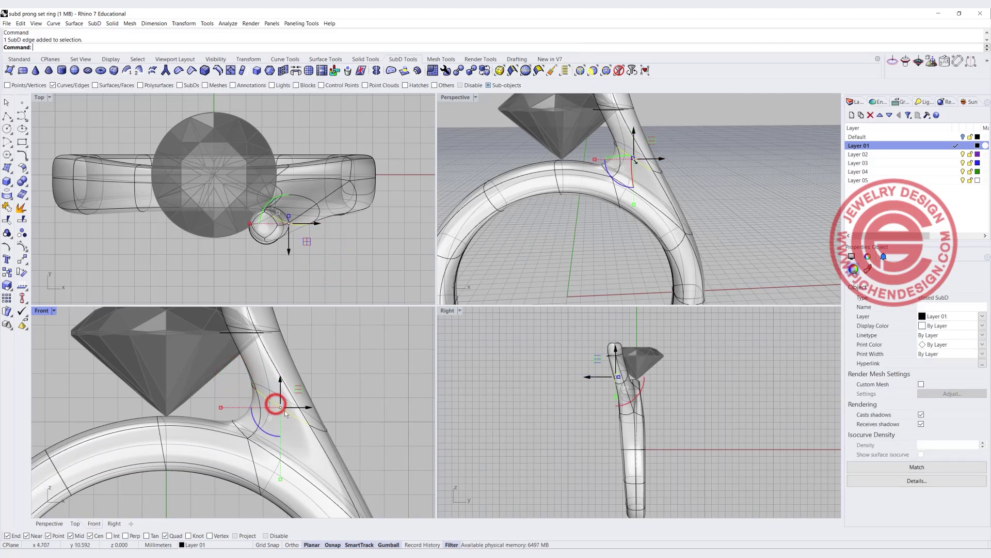
pyautogui.doubleClick(323, 426)
pyautogui.moveTo(268, 430); pyautogui.dragTo(284, 432)
pyautogui.moveTo(311, 391); pyautogui.dragTo(307, 391)
pyautogui.click(360, 377)
# Reflect the ring SubD across the X axis, keeping the side with the prong and using the Automatic snap style
pyautogui.scroll(-1, 433, 196)
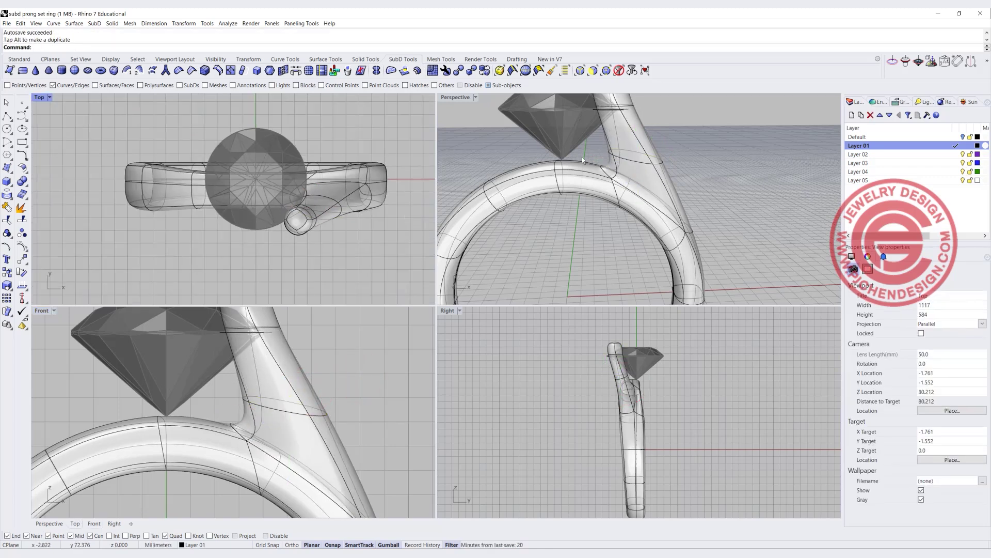
pyautogui.moveTo(584, 154); pyautogui.dragTo(708, 187, button='right')
pyautogui.click(325, 247)
pyautogui.moveTo(343, 224); pyautogui.dragTo(276, 231, button='right')
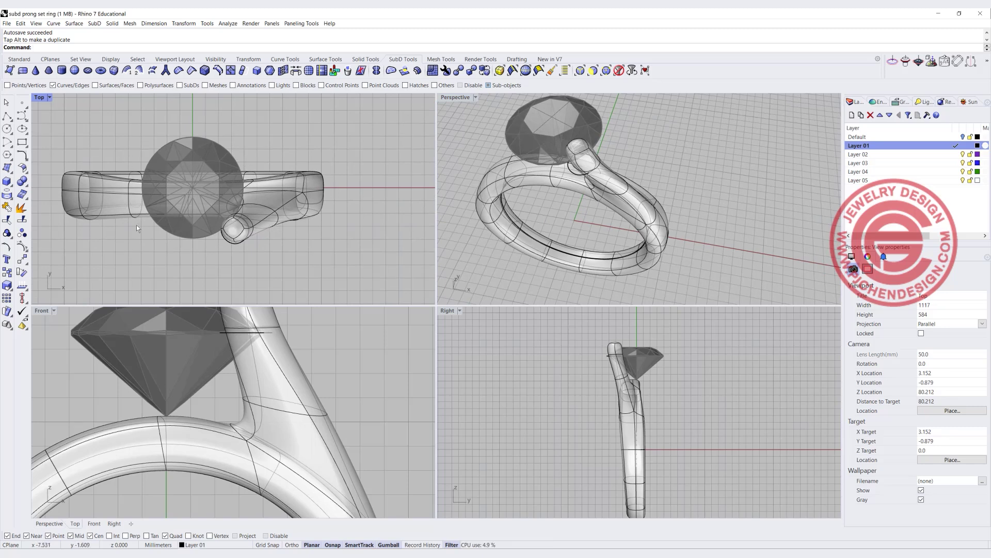
pyautogui.click(314, 243)
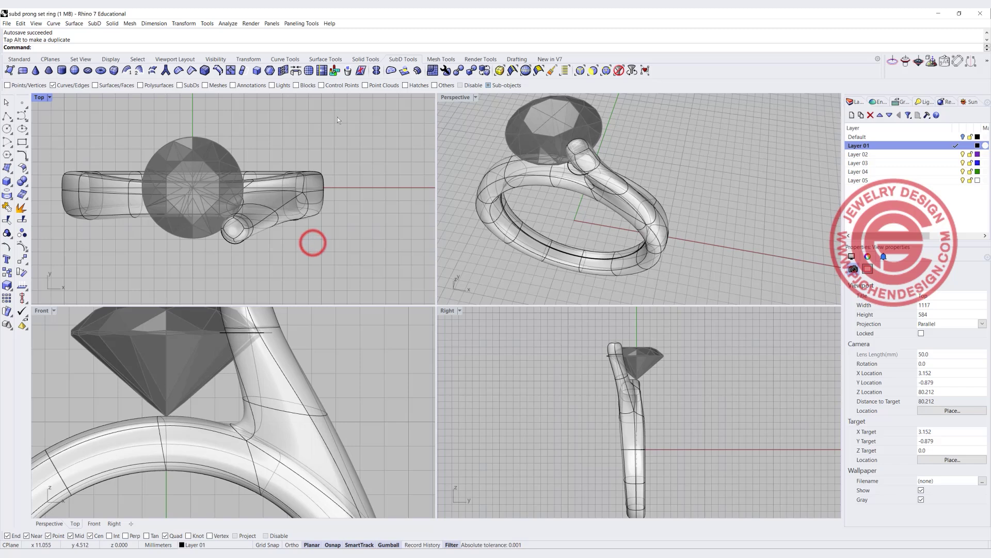
pyautogui.click(379, 74)
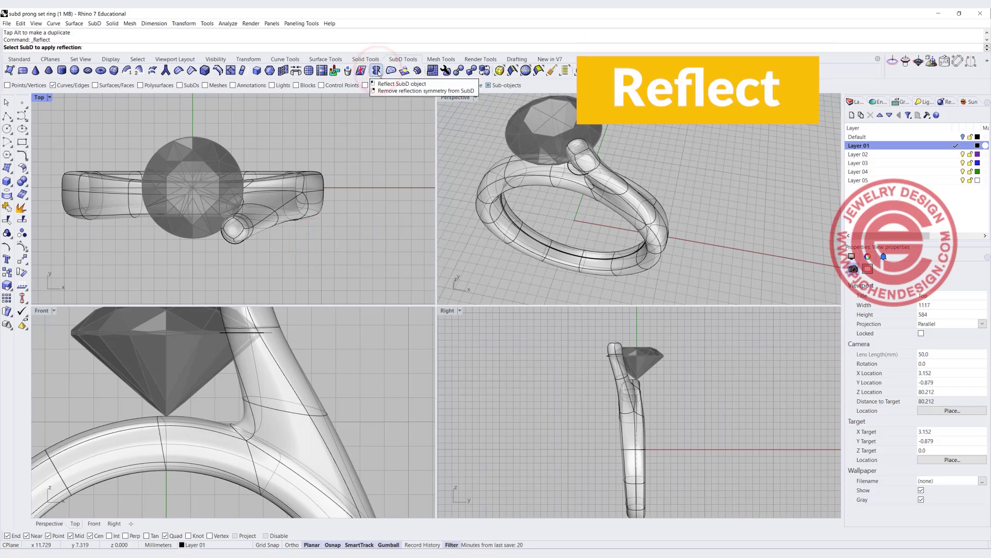
pyautogui.click(280, 216)
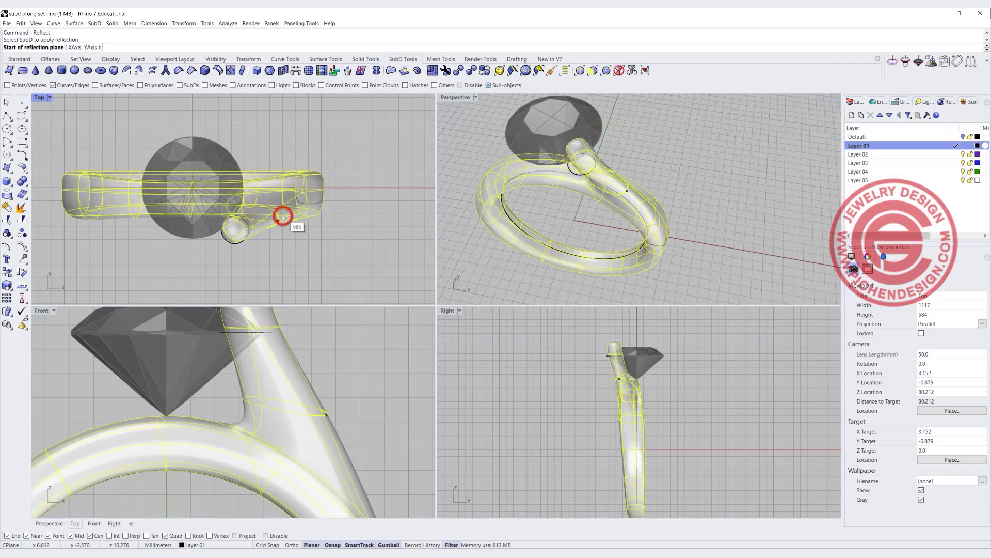
pyautogui.rightClick(282, 216)
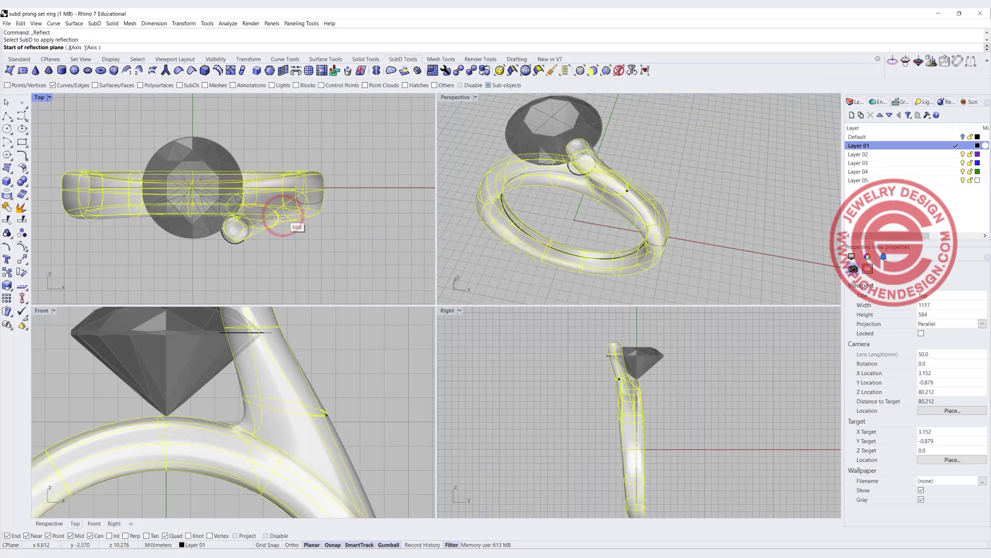
pyautogui.click(75, 48)
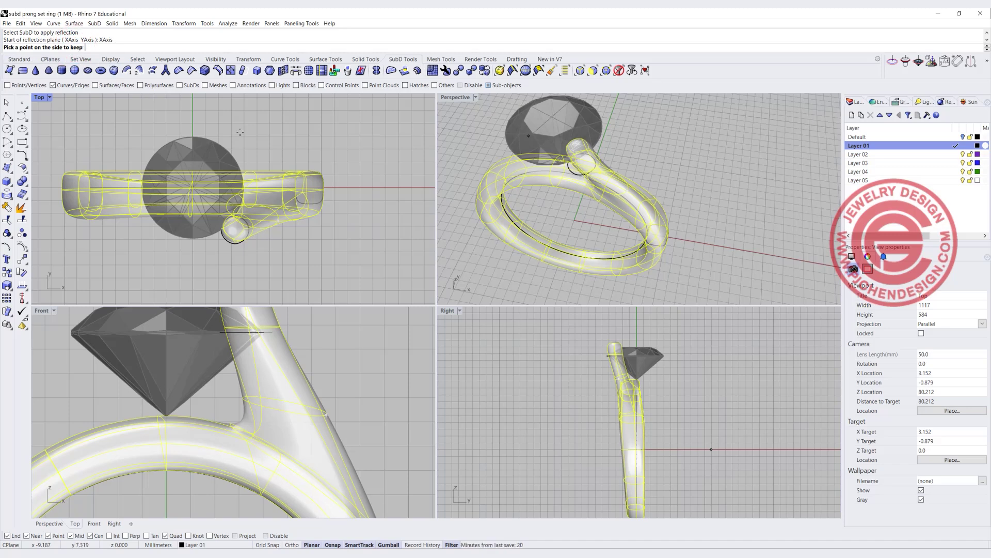
pyautogui.click(293, 254)
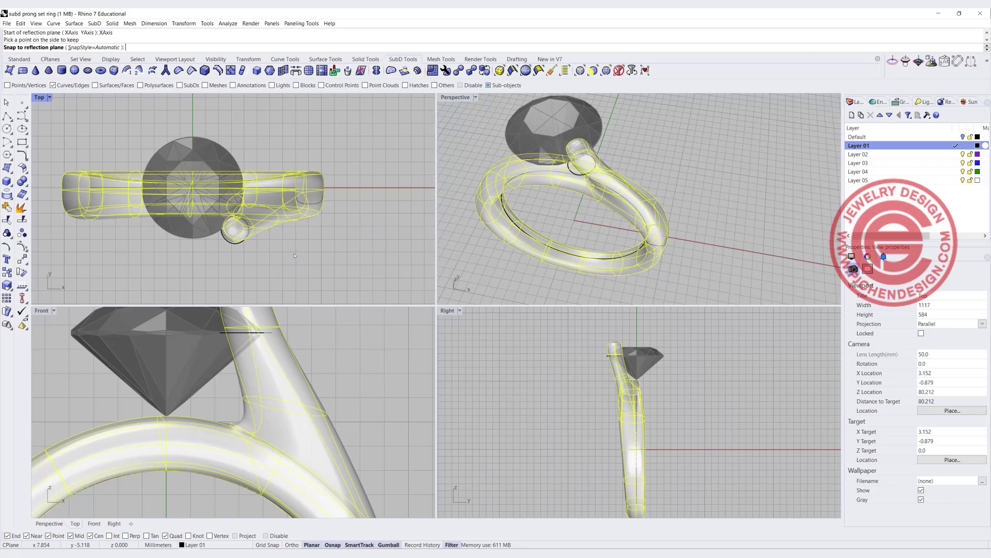
pyautogui.press('Return')
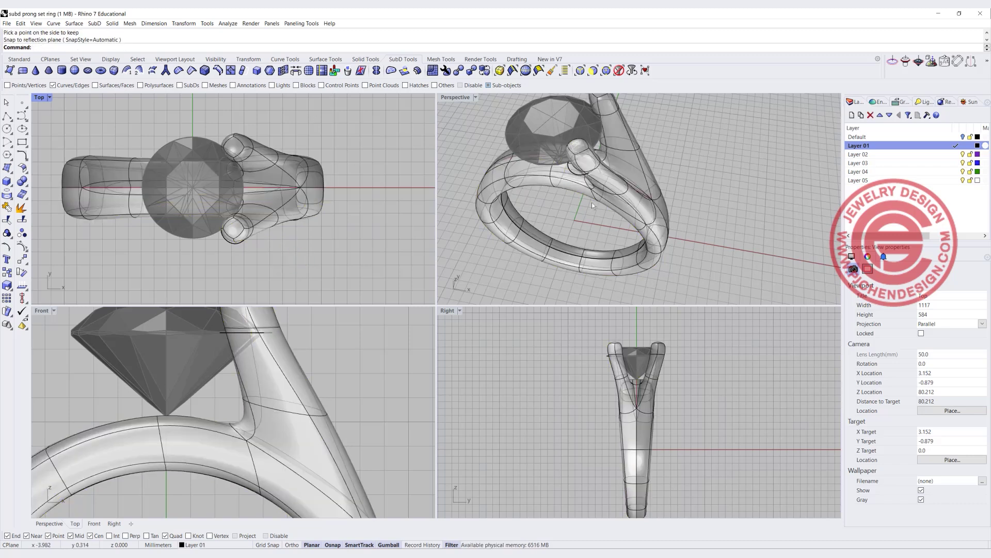
# Restrict selection to faces and try moving the front prong's top cap face in the Top view
pyautogui.moveTo(598, 200); pyautogui.dragTo(588, 190, button='right')
pyautogui.scroll(-4, 277, 345)
pyautogui.moveTo(277, 345); pyautogui.dragTo(276, 378, button='right')
pyautogui.scroll(6, 284, 314)
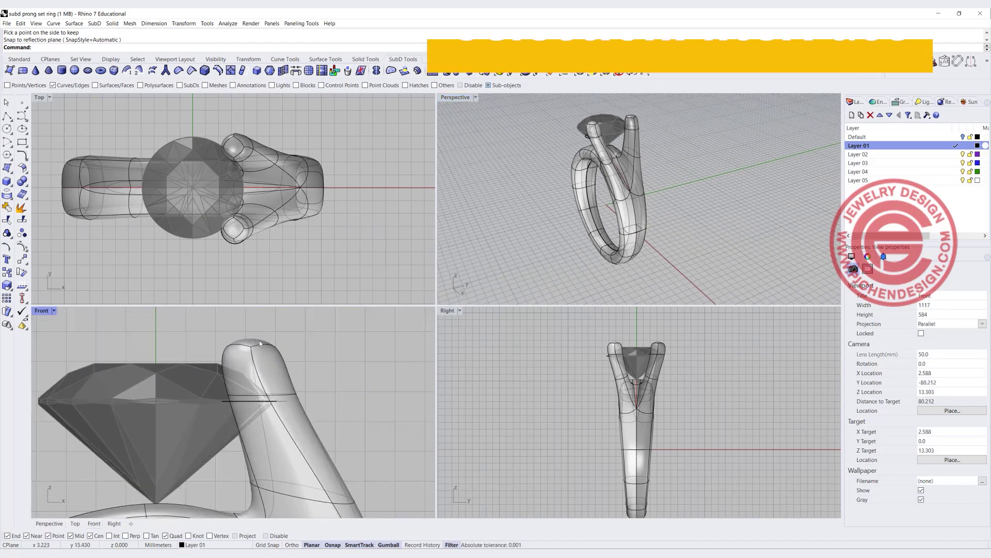
pyautogui.click(593, 71)
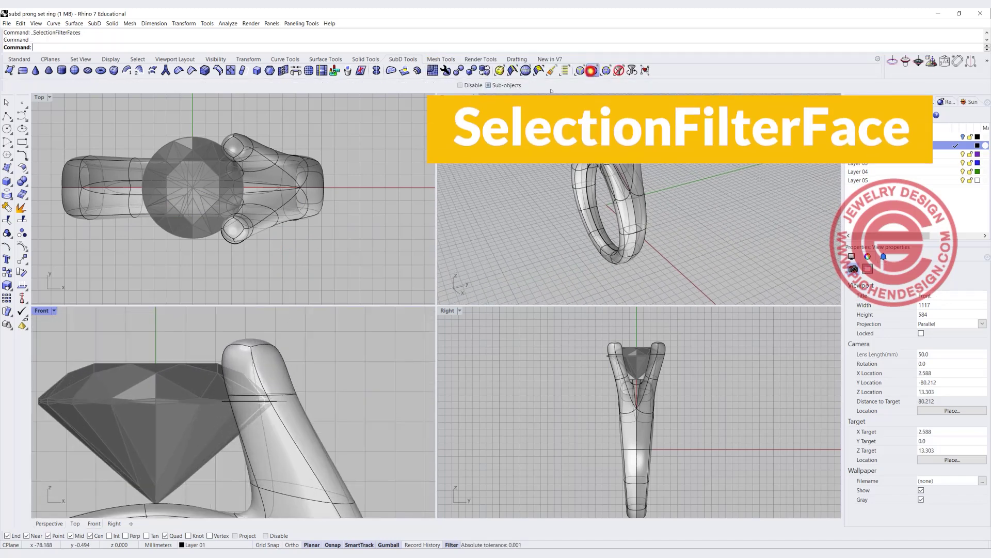
pyautogui.click(249, 341)
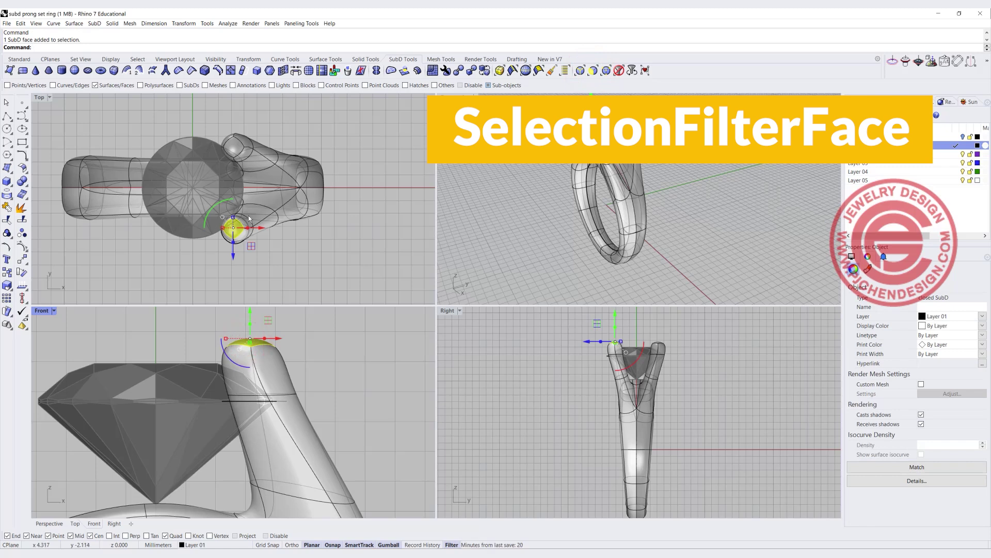
pyautogui.moveTo(251, 246); pyautogui.dragTo(270, 236)
pyautogui.press('Escape')
pyautogui.hotkey('ctrl', 'z')
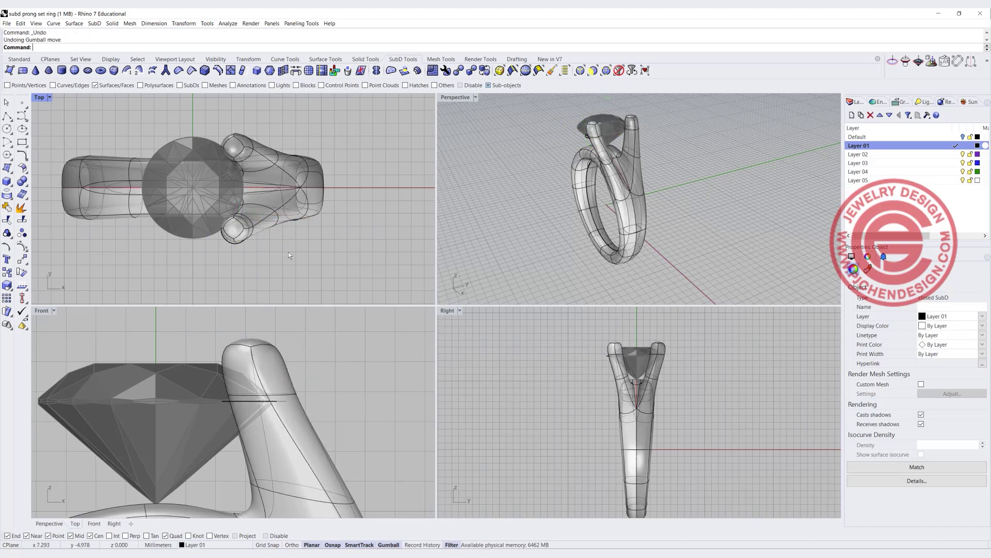
pyautogui.click(287, 253)
# Reflect the ring SubD across the Y axis, keeping the side with the prongs and using the Automatic snap style
pyautogui.moveTo(543, 186); pyautogui.dragTo(672, 180, button='right')
pyautogui.scroll(-6, 249, 354)
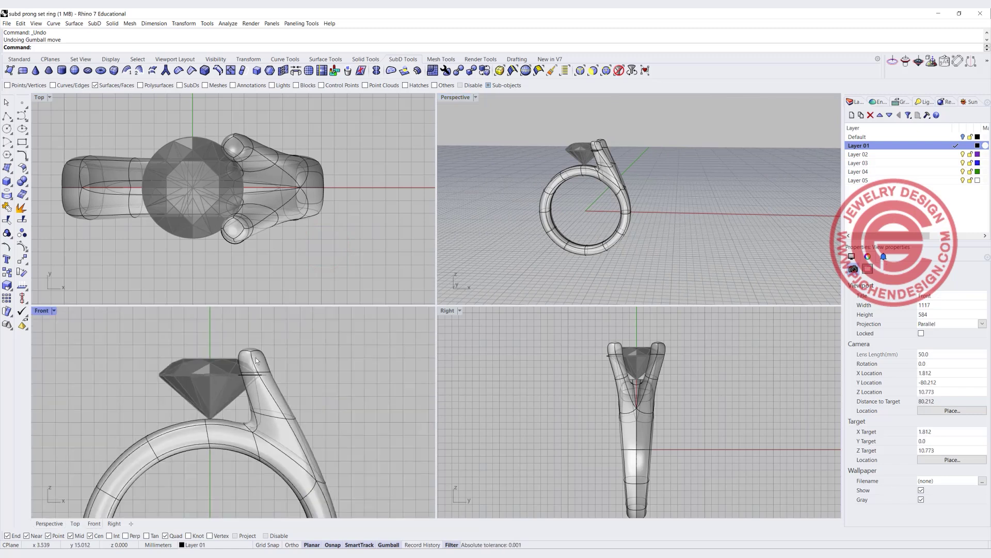
pyautogui.click(376, 71)
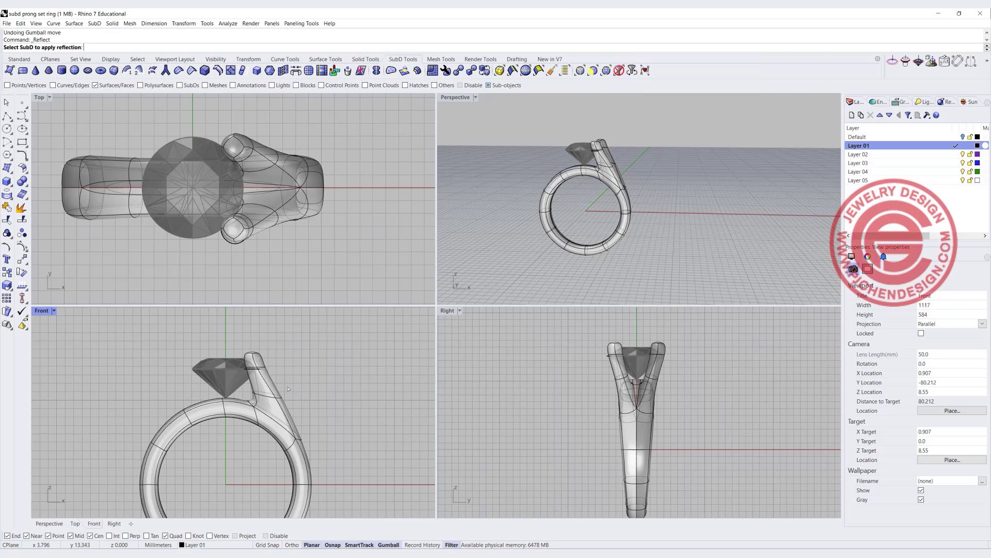
pyautogui.click(281, 415)
pyautogui.rightClick(287, 175)
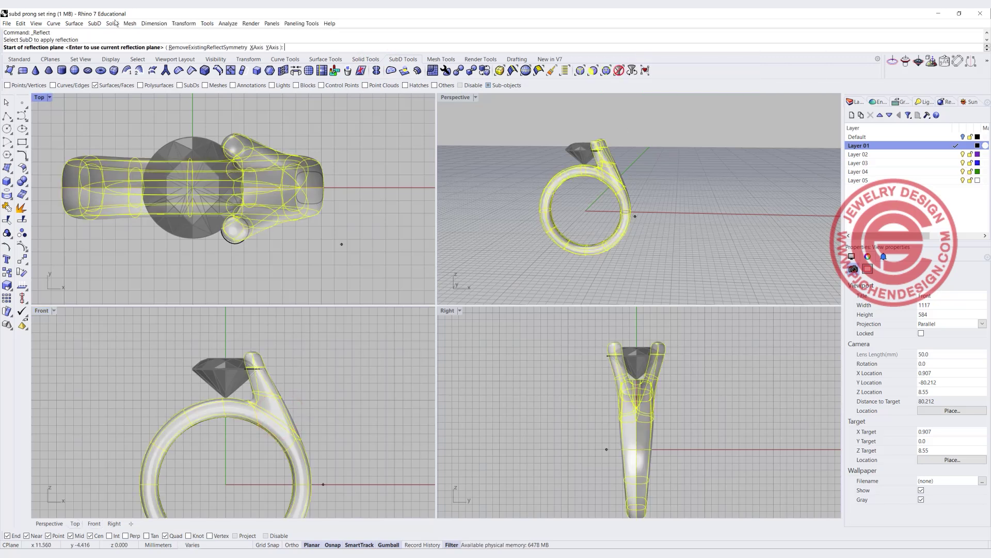
pyautogui.click(273, 47)
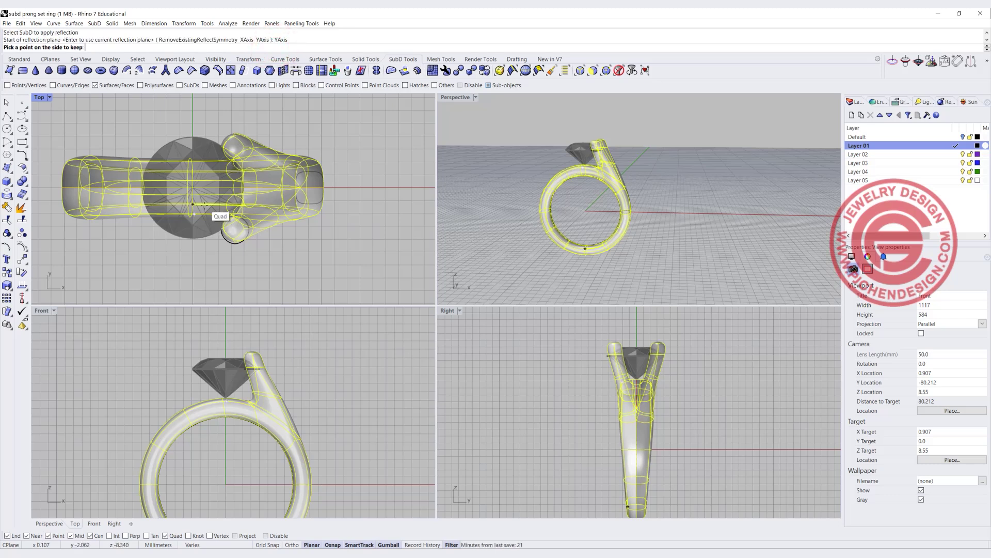
pyautogui.click(301, 248)
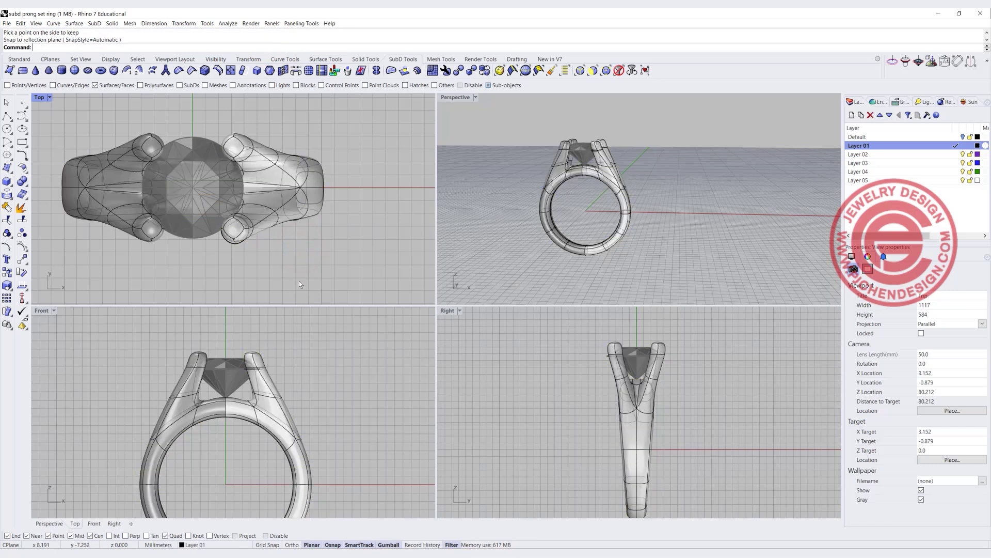
# Restrict selection to edges, select the edge loop between the prong bases beneath the stone, and scale it narrower across the band
pyautogui.scroll(-4, 305, 260)
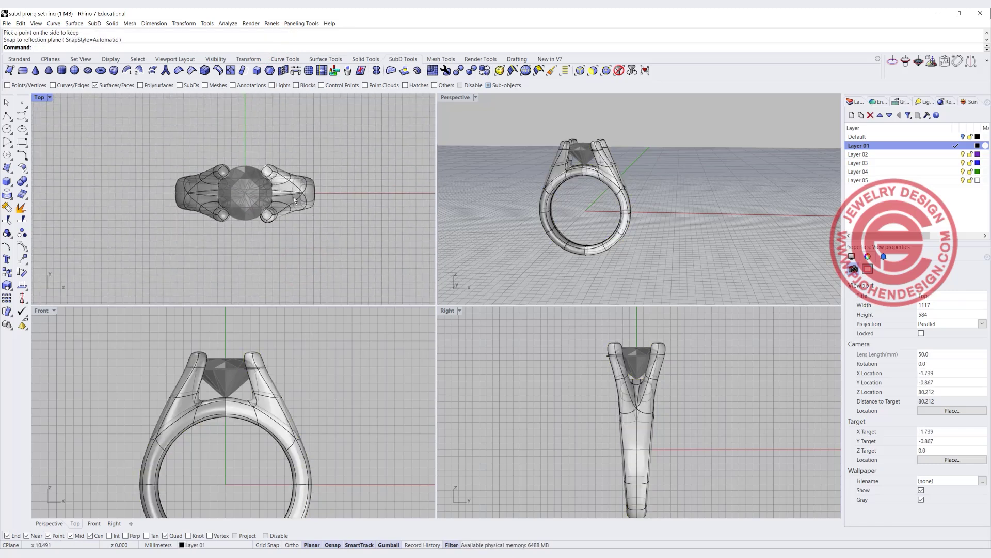
pyautogui.scroll(-4, 231, 411)
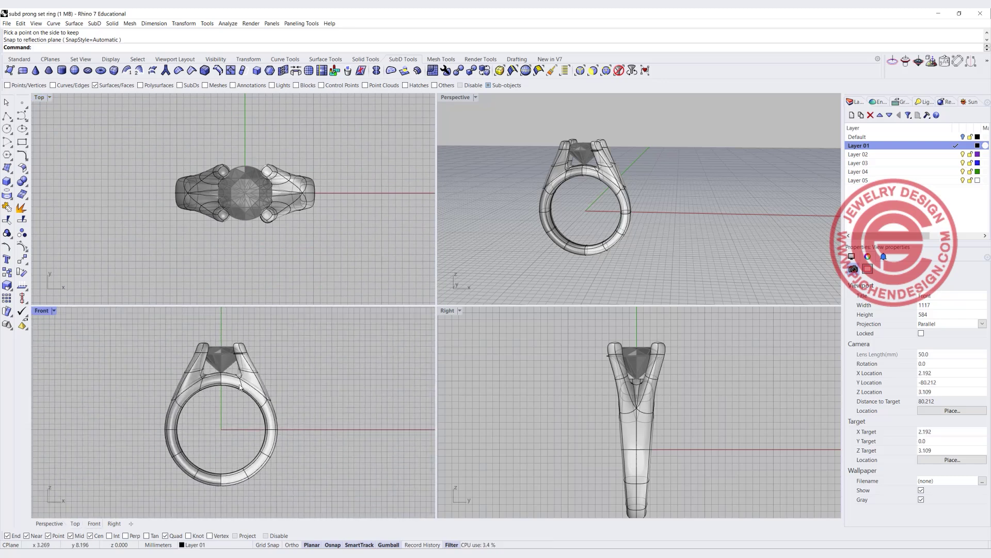
pyautogui.moveTo(631, 158)
pyautogui.mouseDown(button='right')
pyautogui.moveTo(652, 198)
pyautogui.moveTo(620, 148)
pyautogui.mouseUp(button='right')
pyautogui.scroll(4, 542, 155)
pyautogui.scroll(3, 224, 361)
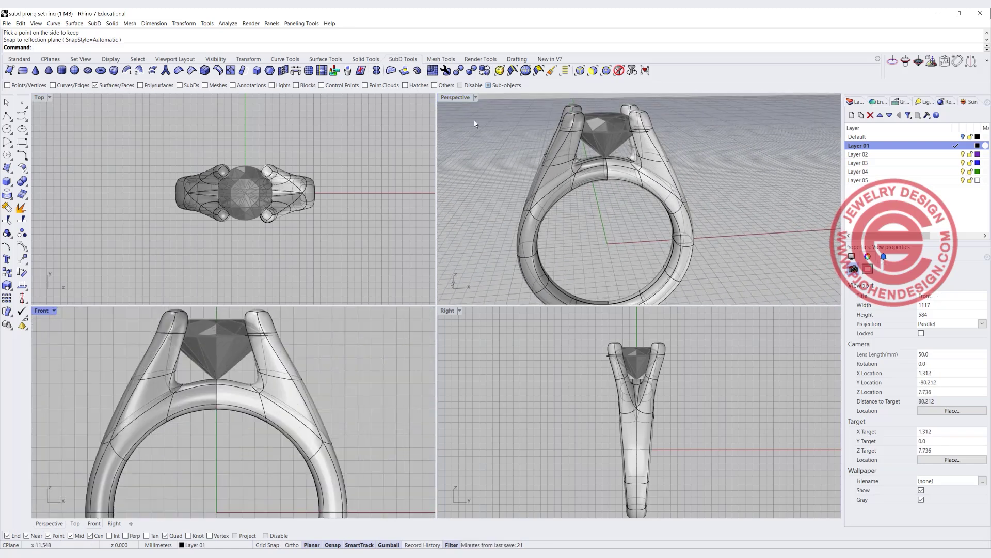
pyautogui.click(580, 72)
pyautogui.click(189, 374)
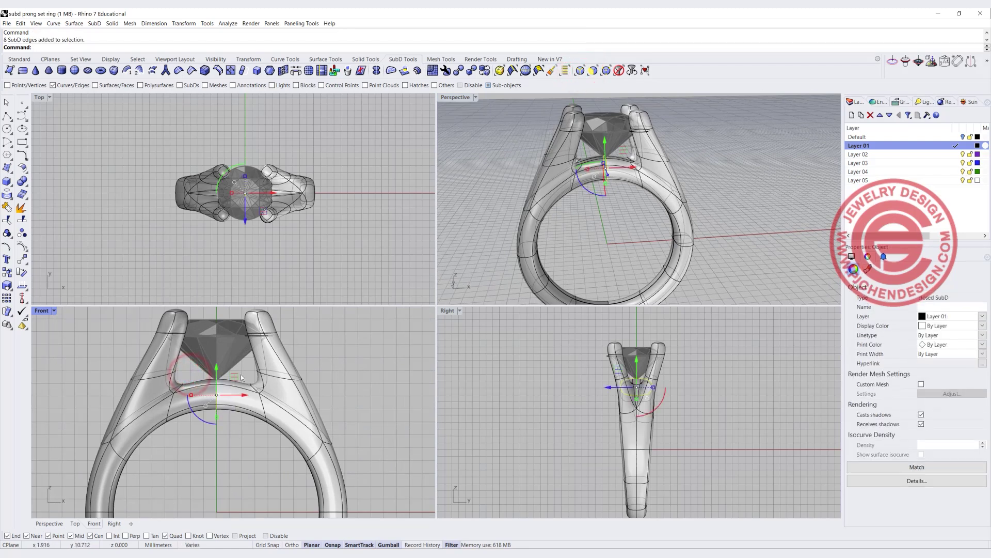
pyautogui.scroll(2, 249, 188)
pyautogui.moveTo(246, 162); pyautogui.dragTo(247, 177)
pyautogui.scroll(5, 550, 175)
pyautogui.click(386, 260)
# Examine how the prong bases blend into the band beneath the stone, in the Perspective and Front views
pyautogui.moveTo(713, 189); pyautogui.dragTo(692, 190, button='right')
pyautogui.scroll(3, 251, 388)
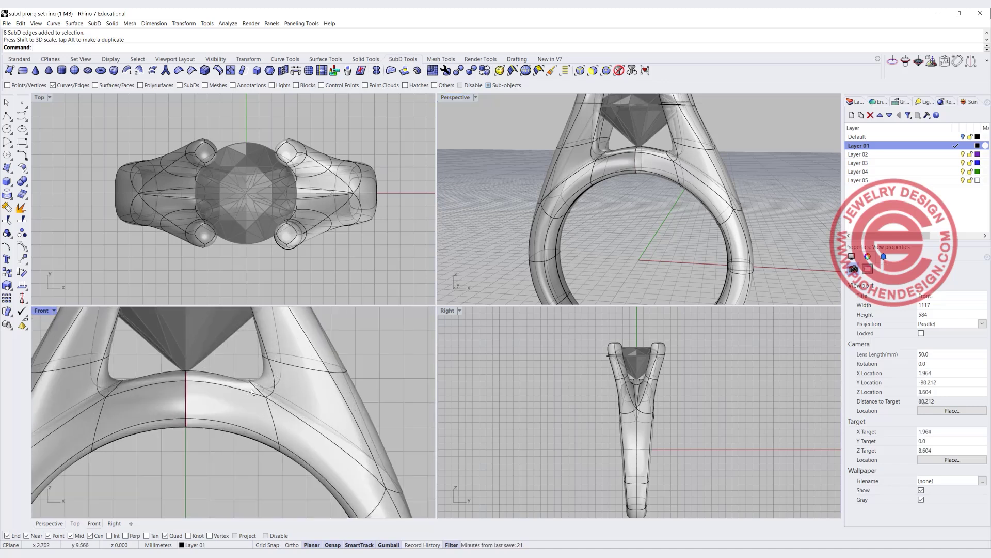
pyautogui.scroll(2, 240, 367)
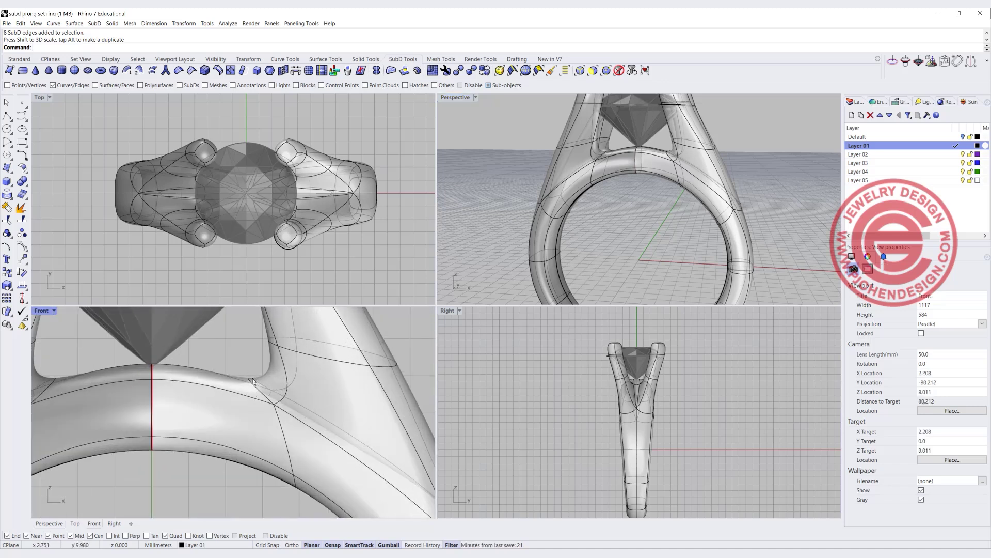
pyautogui.scroll(-5, 237, 358)
pyautogui.scroll(2, 264, 376)
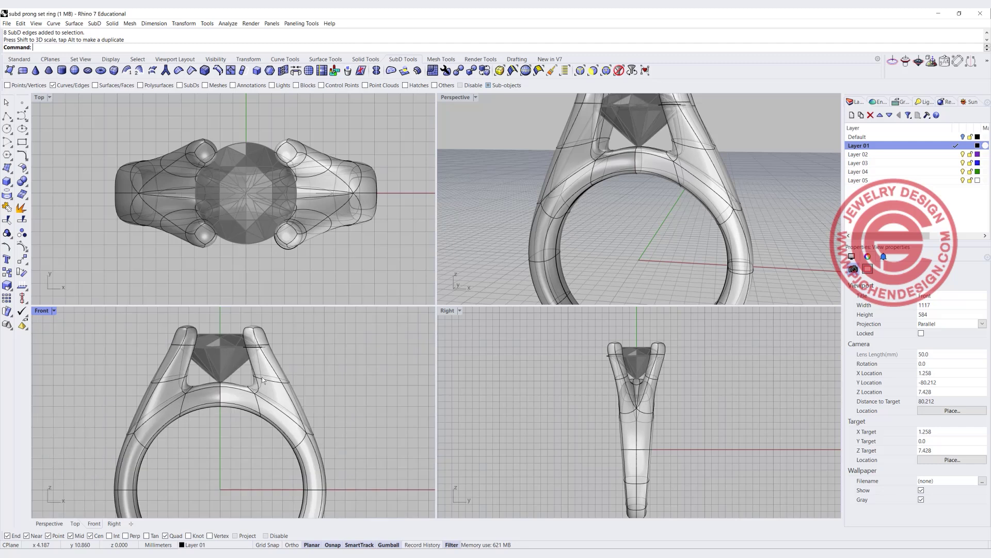
pyautogui.scroll(2, 245, 373)
pyautogui.moveTo(244, 369); pyautogui.dragTo(320, 391)
pyautogui.moveTo(242, 384); pyautogui.dragTo(255, 383)
pyautogui.click(360, 388)
pyautogui.scroll(-4, 310, 356)
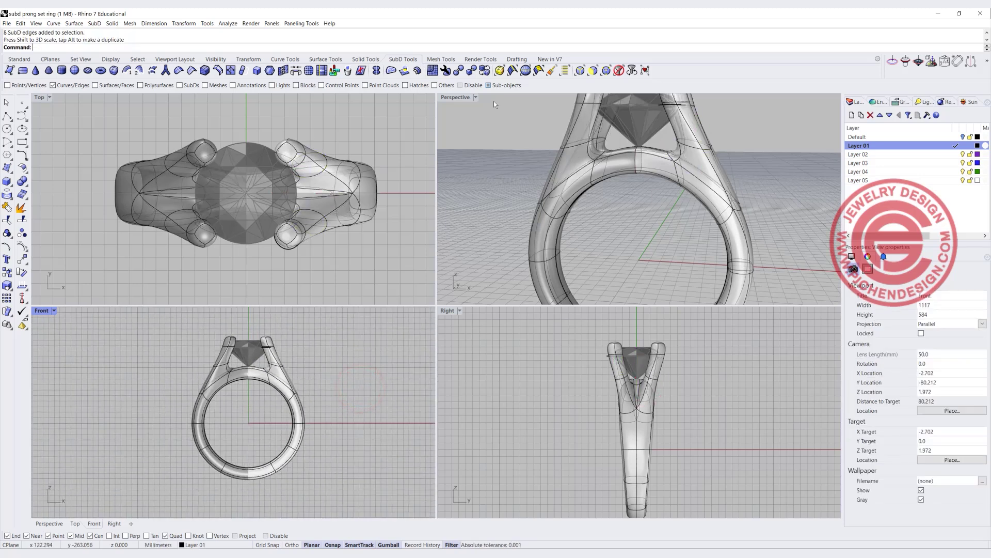
# Maximize the Perspective viewport and look over the whole ring from above
pyautogui.doubleClick(459, 97)
pyautogui.scroll(-6, 470, 127)
pyautogui.moveTo(470, 133); pyautogui.dragTo(508, 292, button='right')
pyautogui.scroll(4, 371, 248)
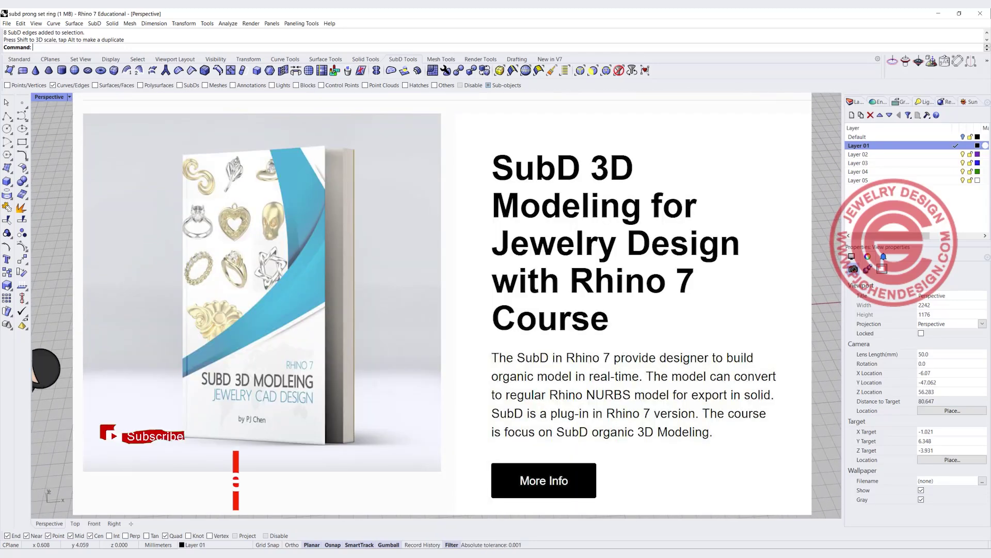